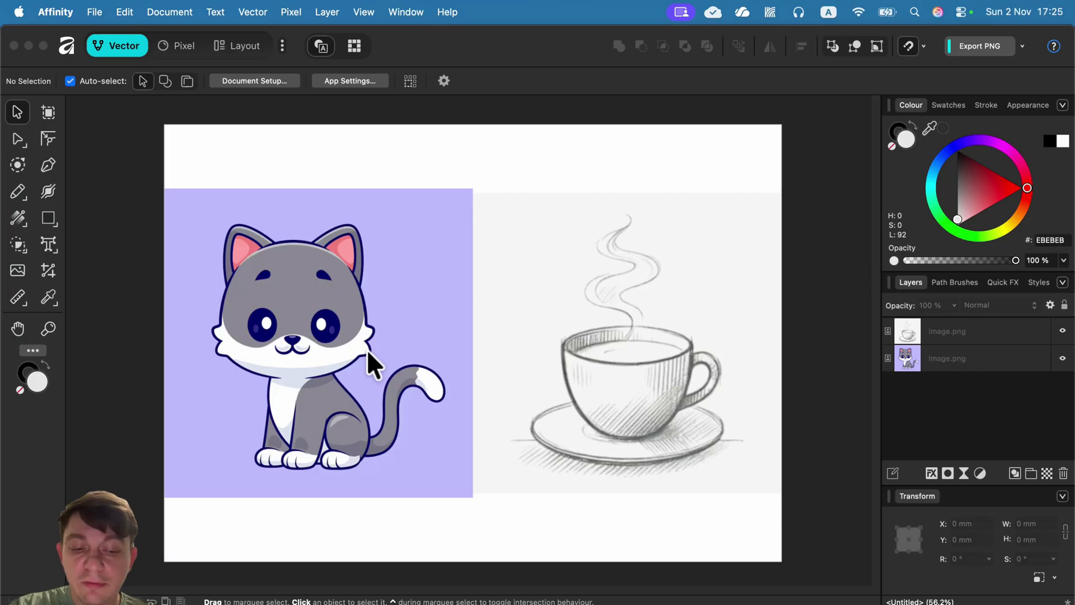
Examine the pixel edges of the cat picture and the coffee cup sketch up close at 400% zoom
click(396, 244)
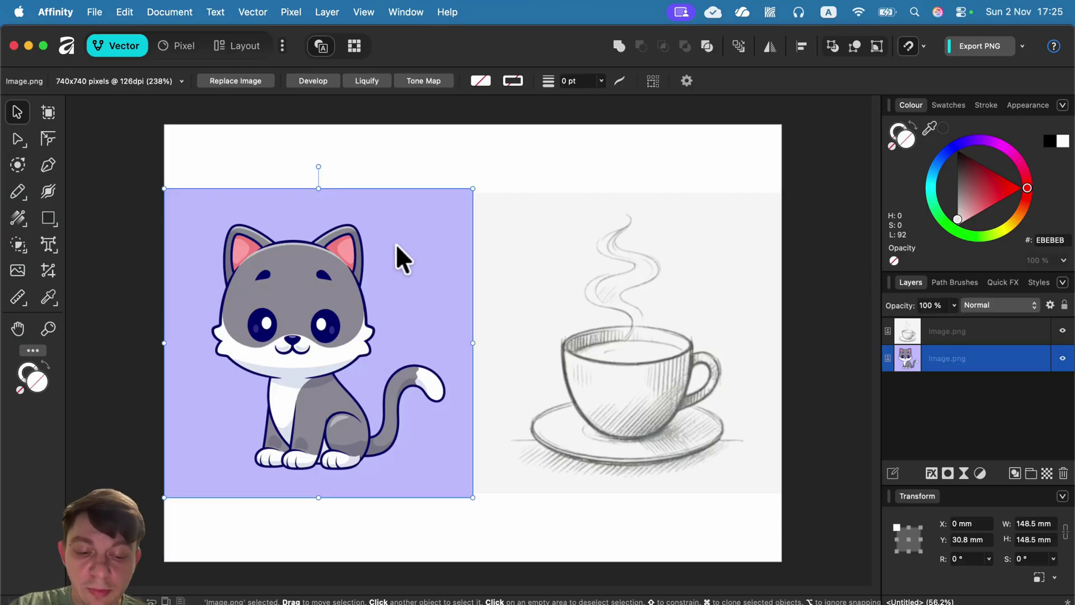
key(super+equal)
key(super+equal)
key(super+equal)
key(super+equal)
key(super+equal)
key(super+equal)
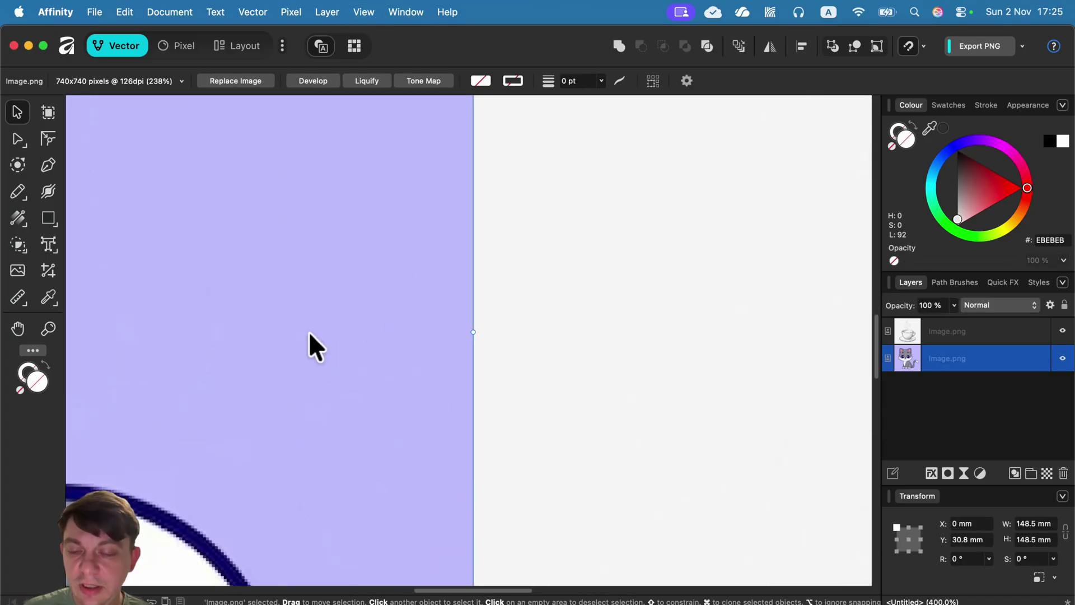
drag(229, 390, 452, 367)
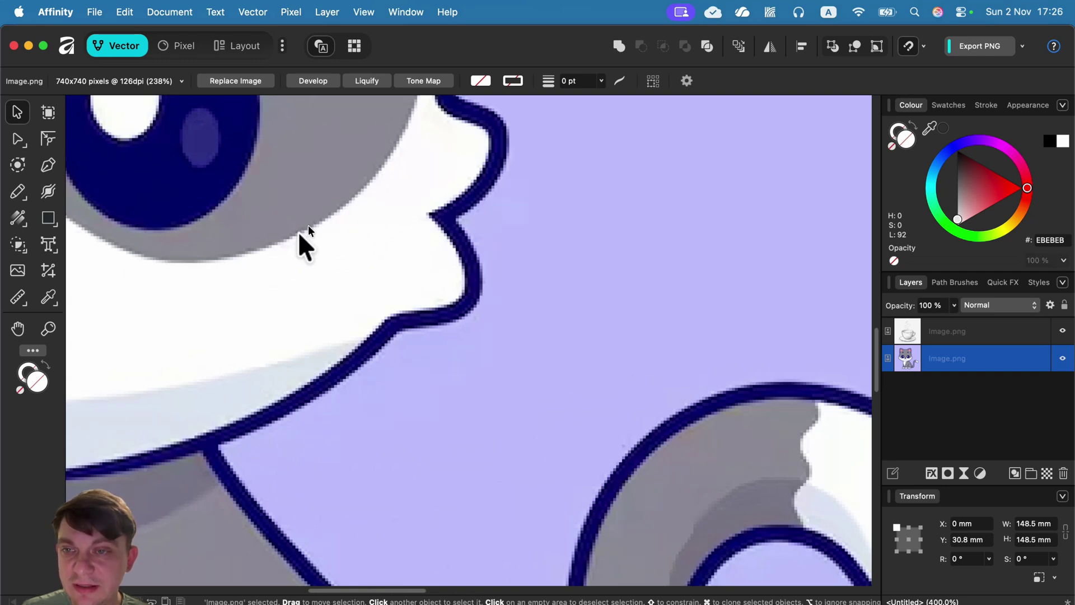
drag(791, 324, 420, 432)
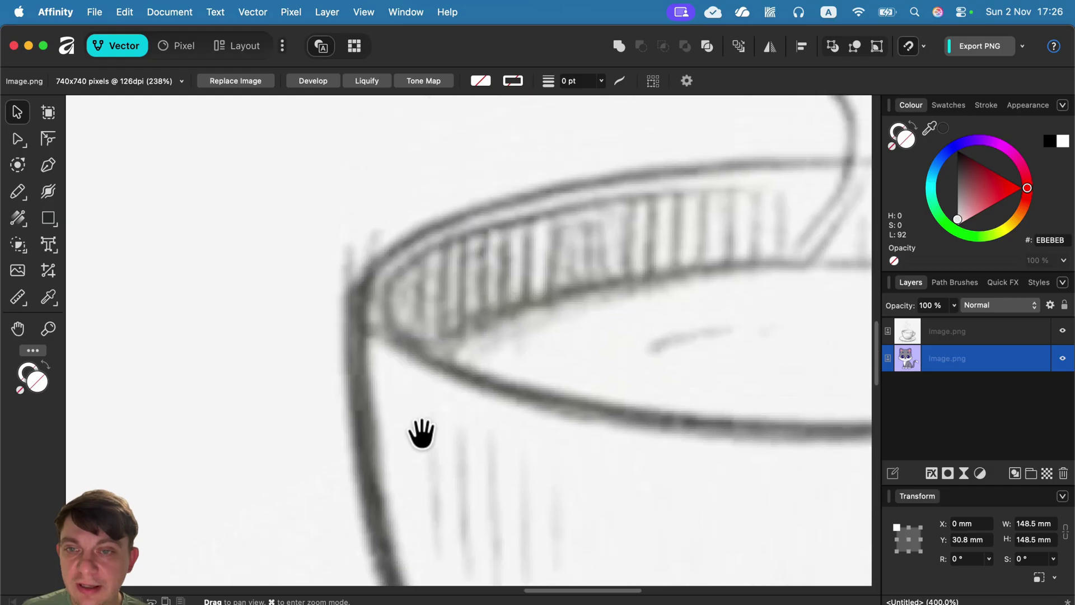
drag(263, 427, 497, 348)
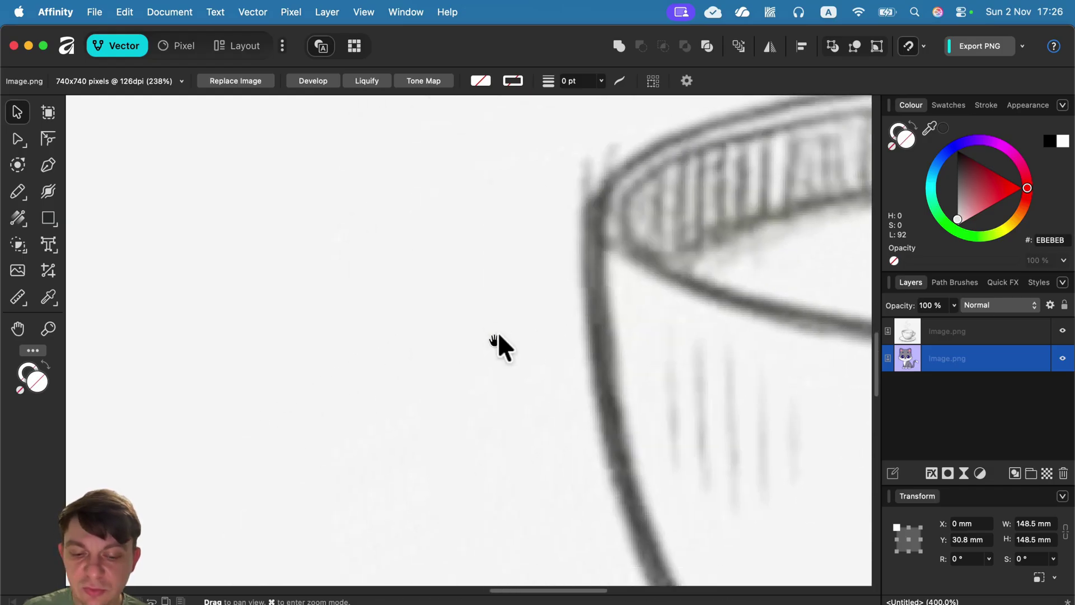
key(super+0)
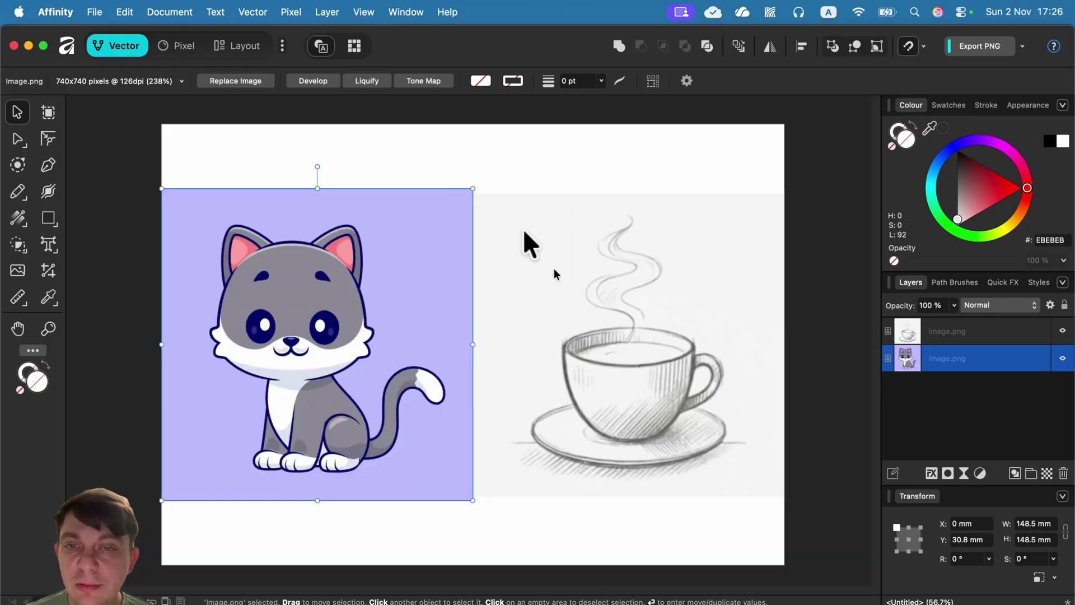
Start an Image Trace on the cat image and keep its settings clear of the artwork
click(493, 185)
click(379, 276)
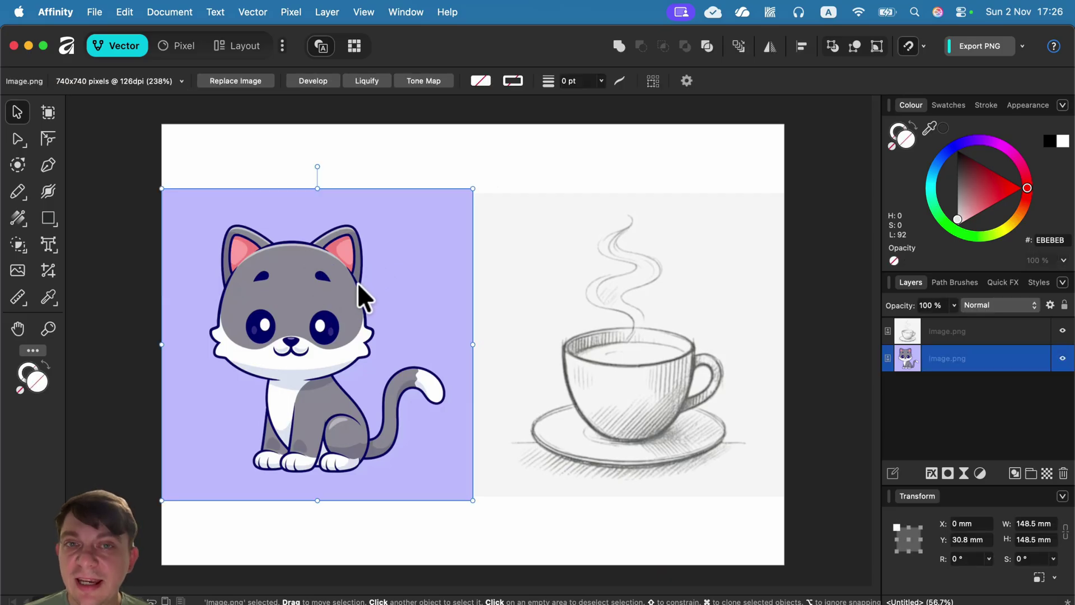
click(261, 12)
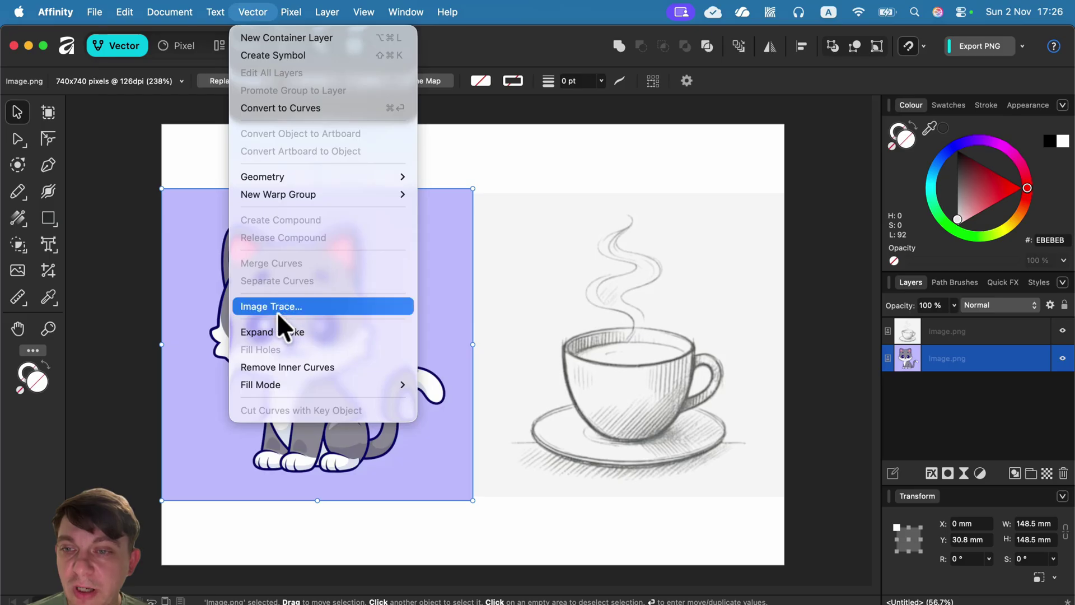
click(304, 302)
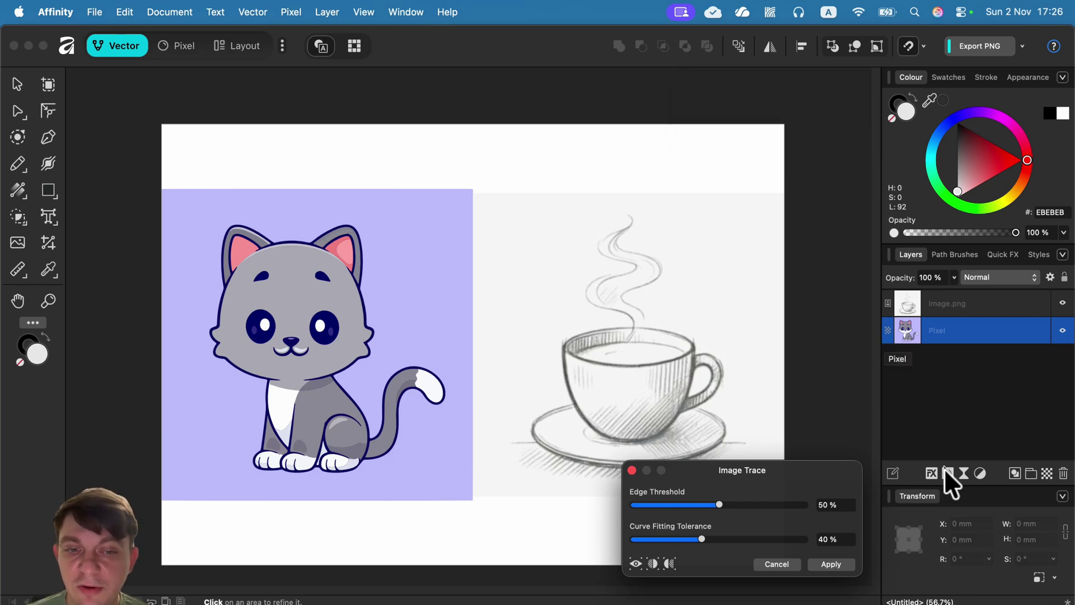
mouse_move(830, 472)
mouse_down()
mouse_move(722, 183)
mouse_move(643, 148)
mouse_move(682, 193)
mouse_up()
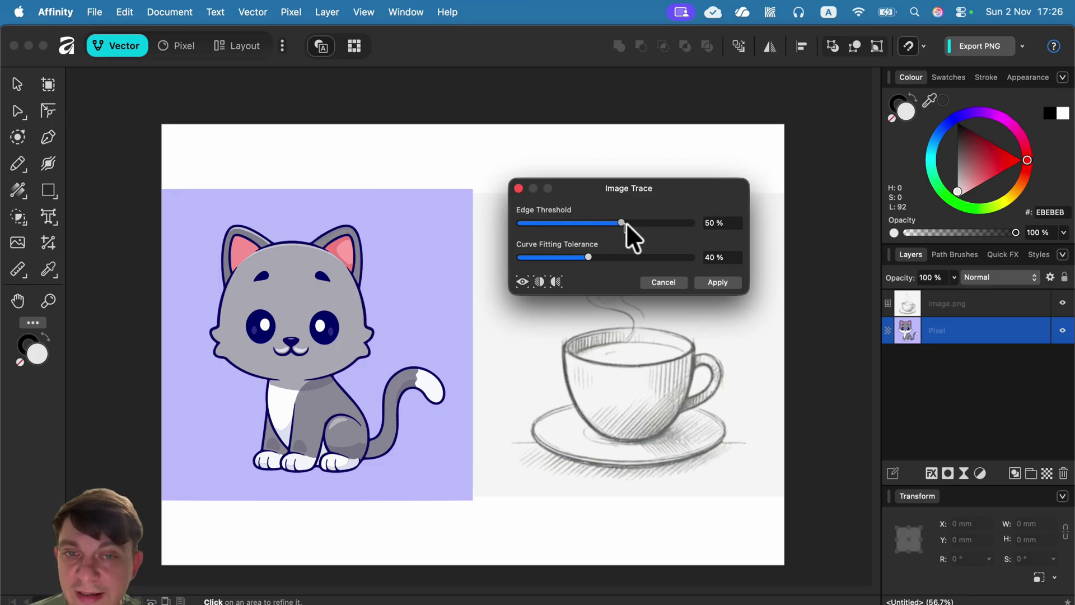
Try Image Trace edge thresholds between 19% and 91%, with curve fitting tolerances of 62% and 53%
drag(626, 223, 660, 223)
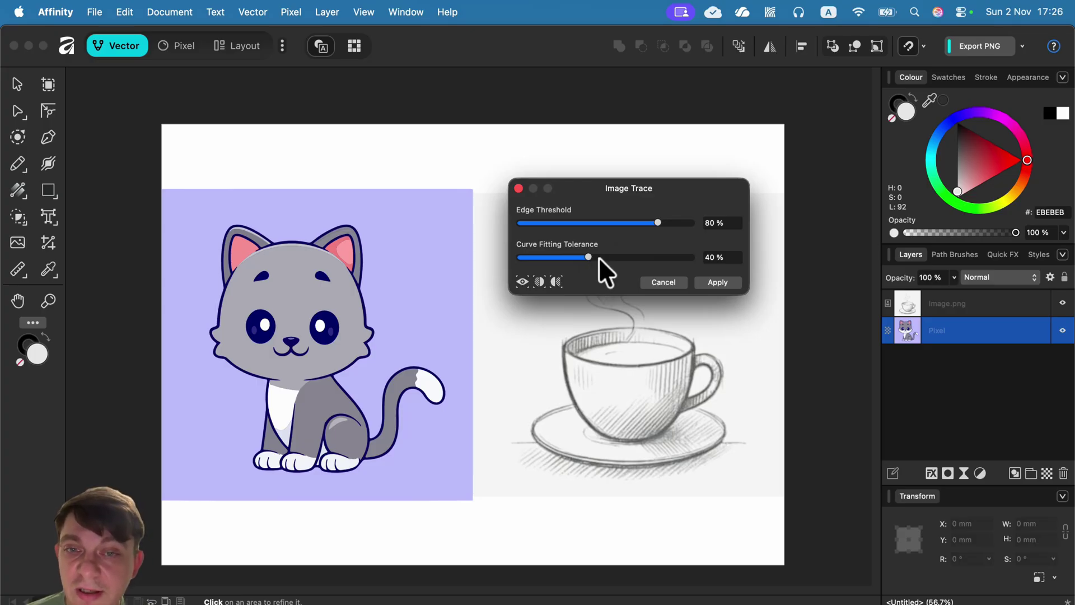
drag(590, 257, 626, 258)
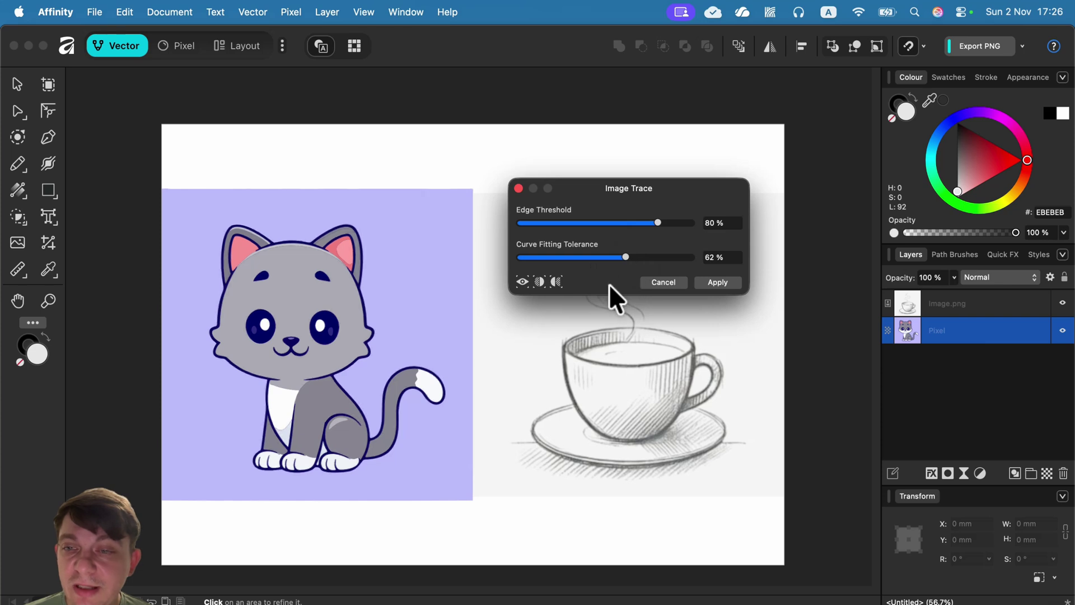
click(557, 258)
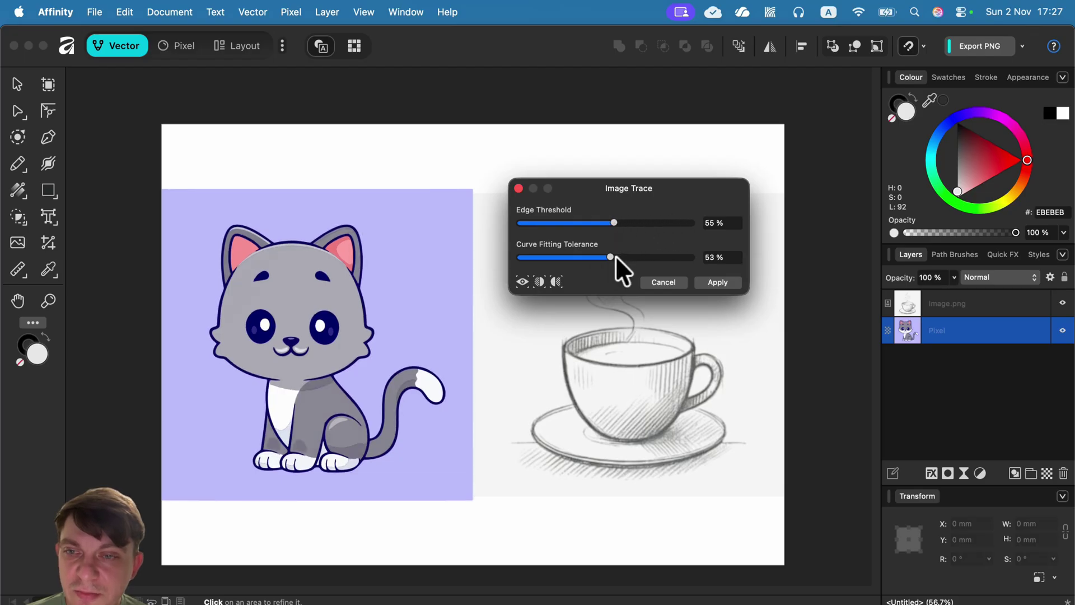
click(556, 224)
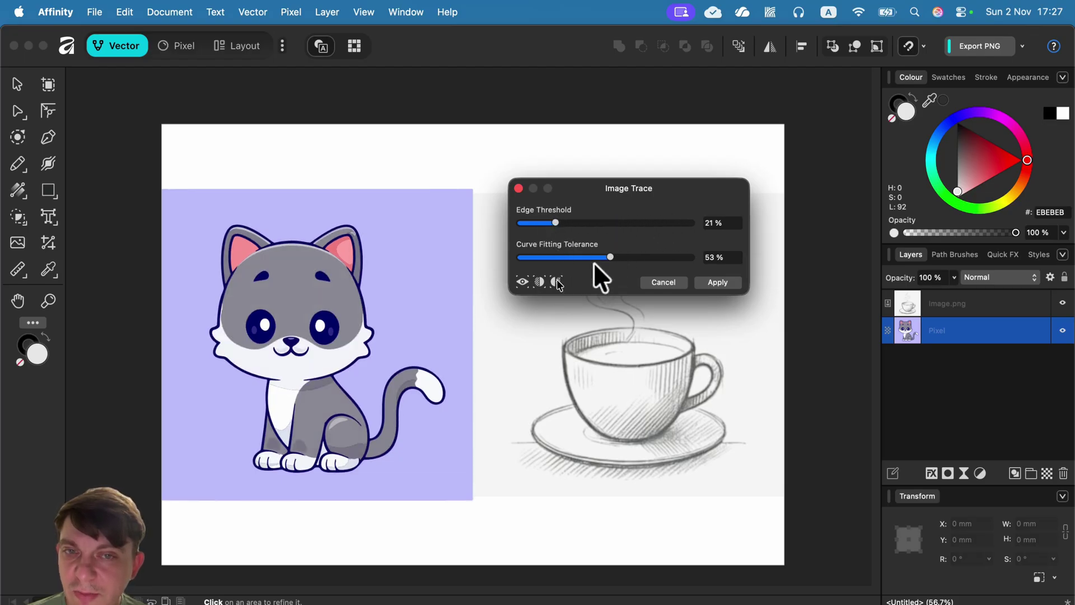
click(664, 224)
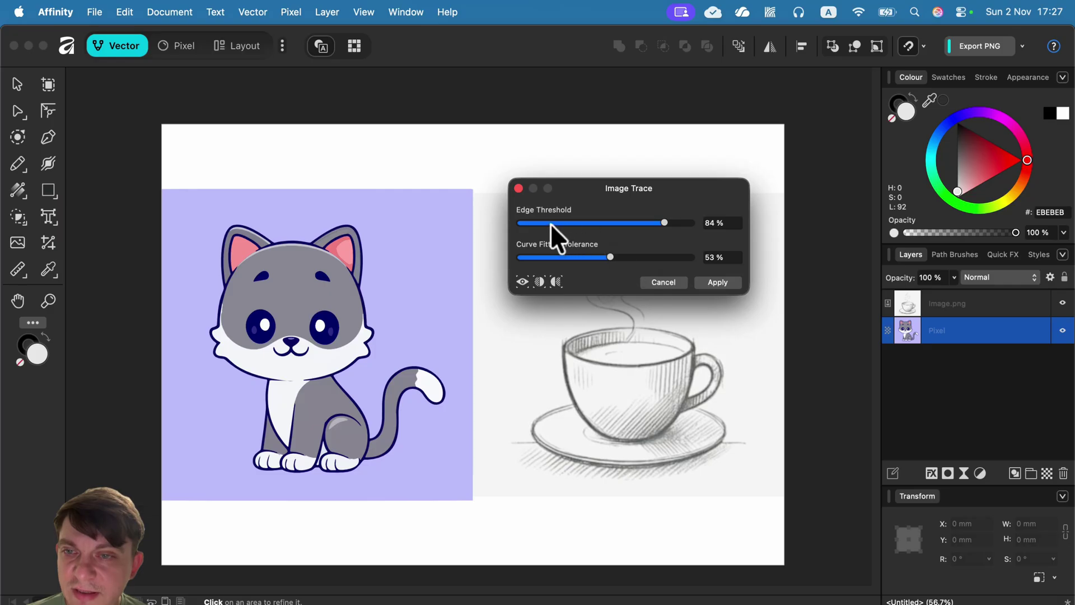
click(551, 222)
click(677, 223)
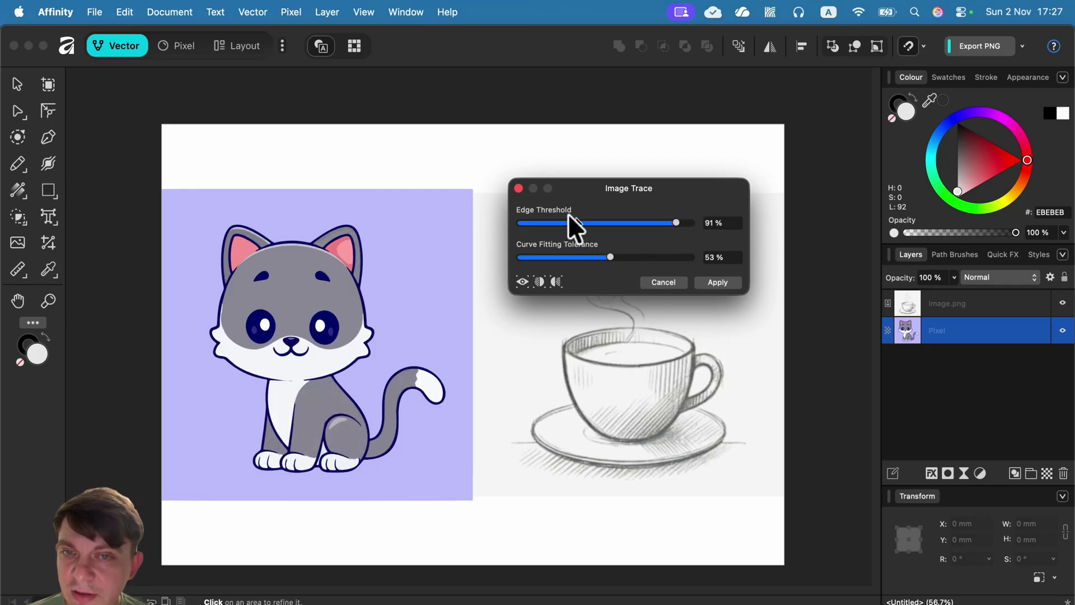
click(552, 223)
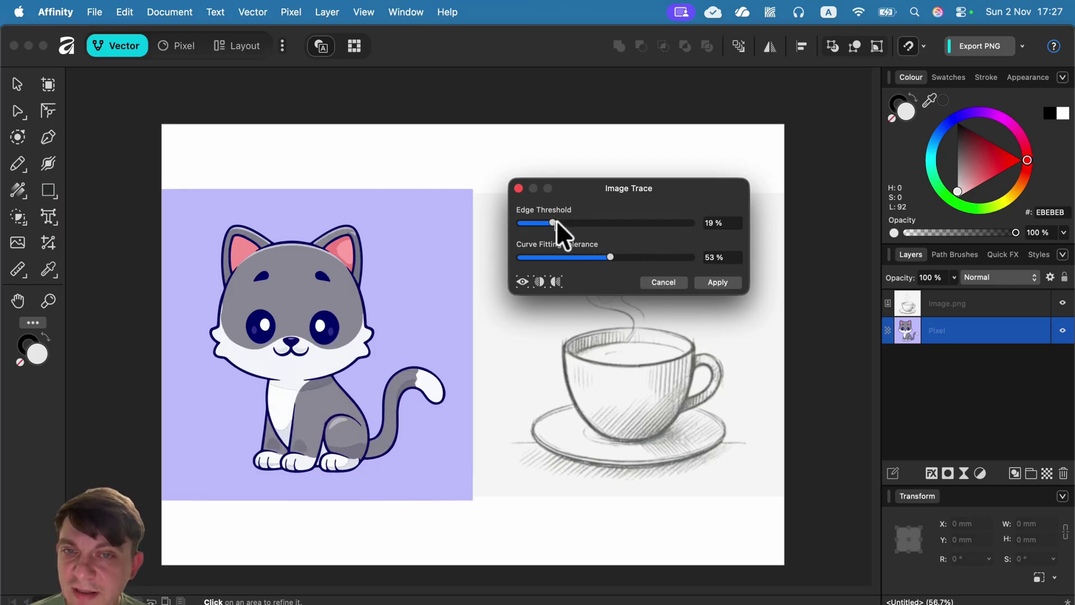
click(557, 219)
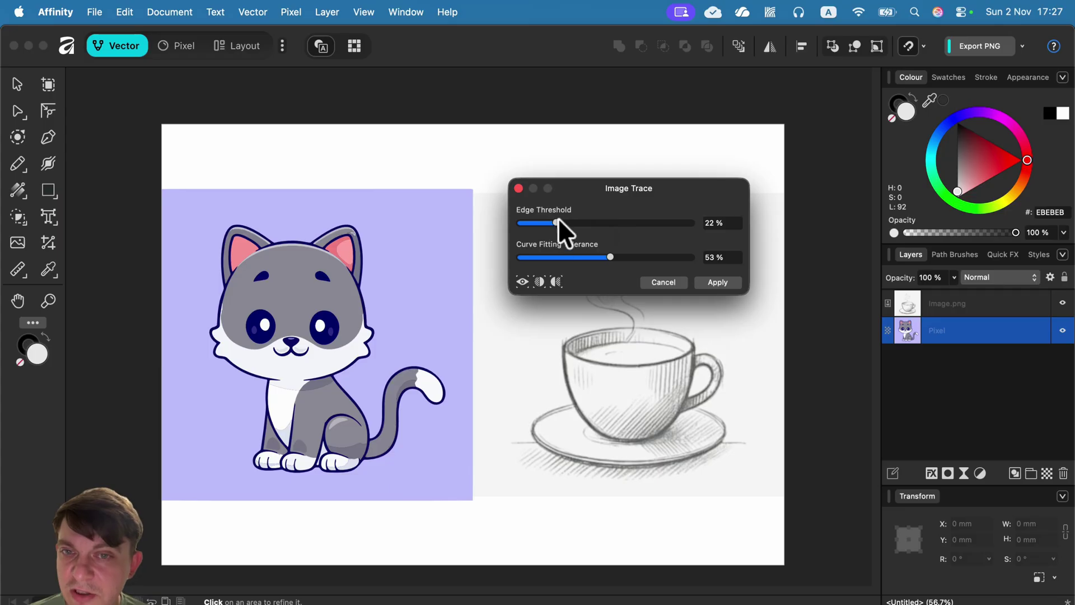
Set the cat trace's edge threshold and curve fitting tolerance to 35% each and apply the trace
drag(554, 221, 572, 222)
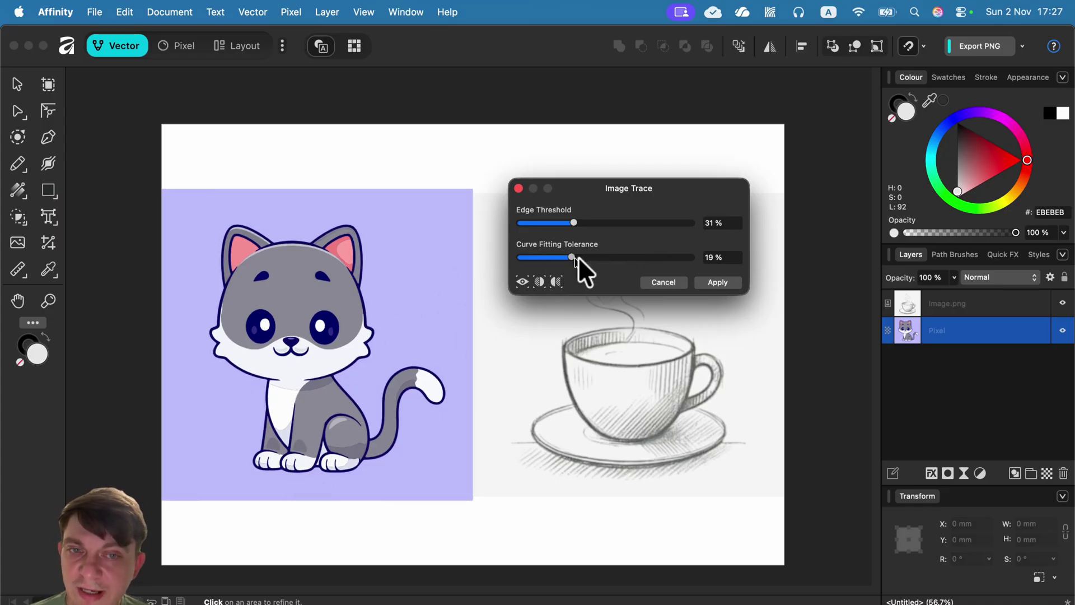
drag(587, 258, 583, 260)
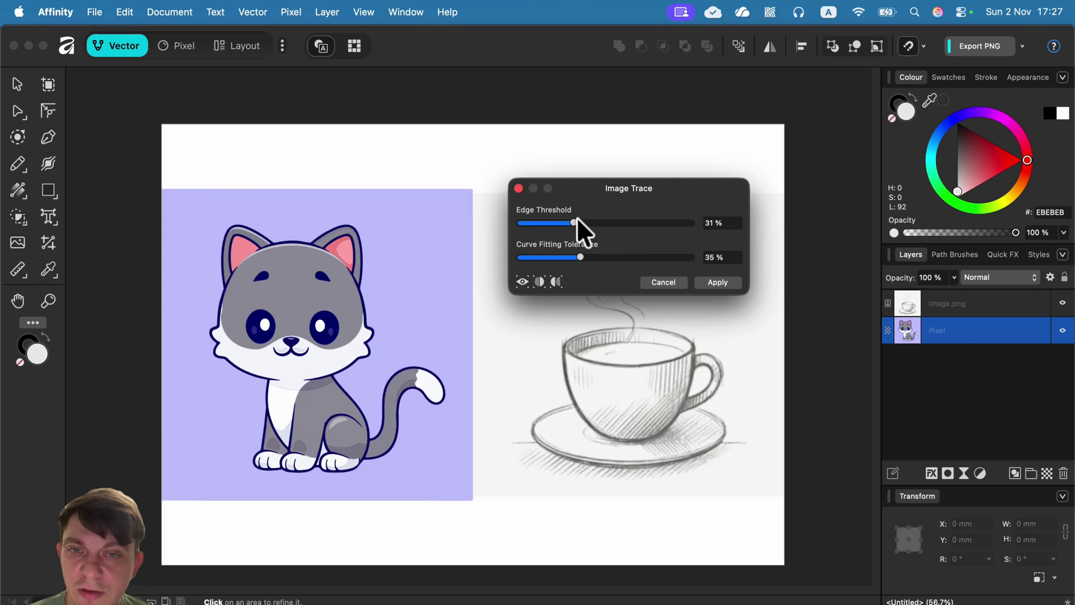
click(724, 223)
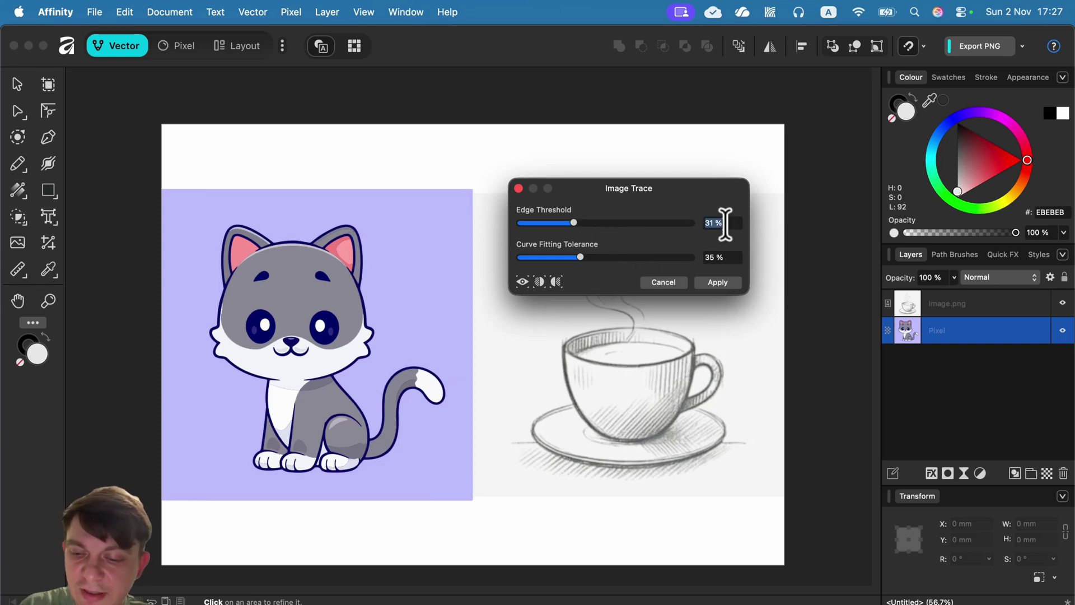
text(35)
key(Tab)
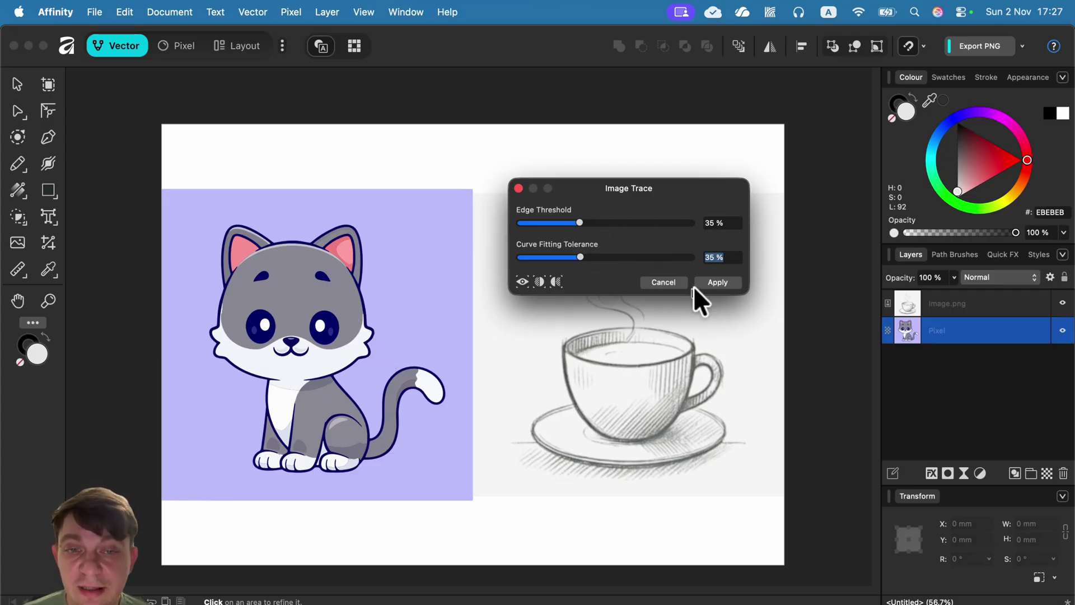
click(731, 284)
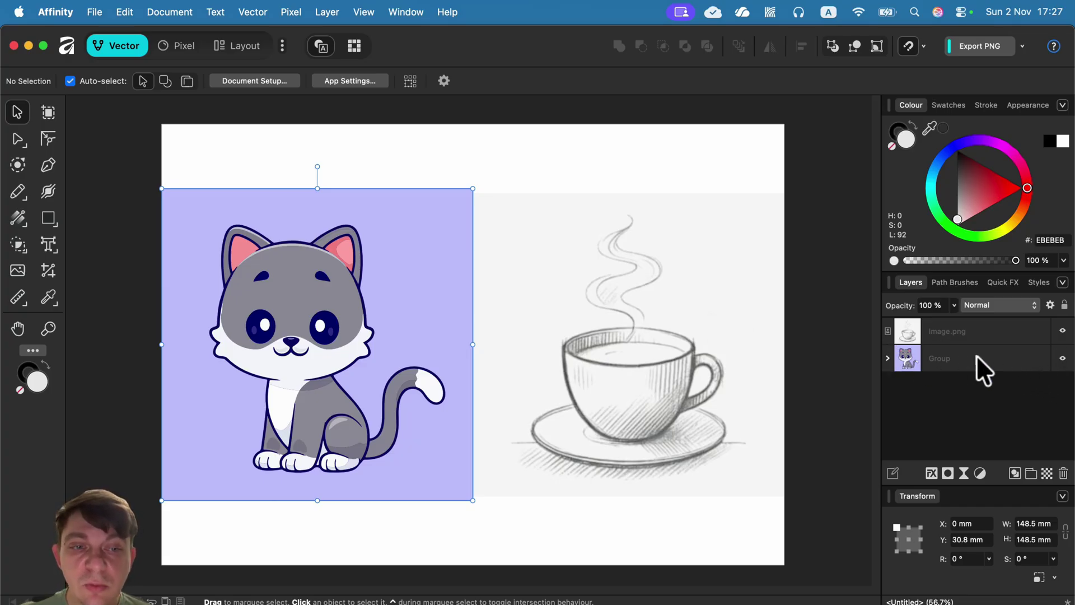
Look through the individual curves inside the traced cat group
click(984, 369)
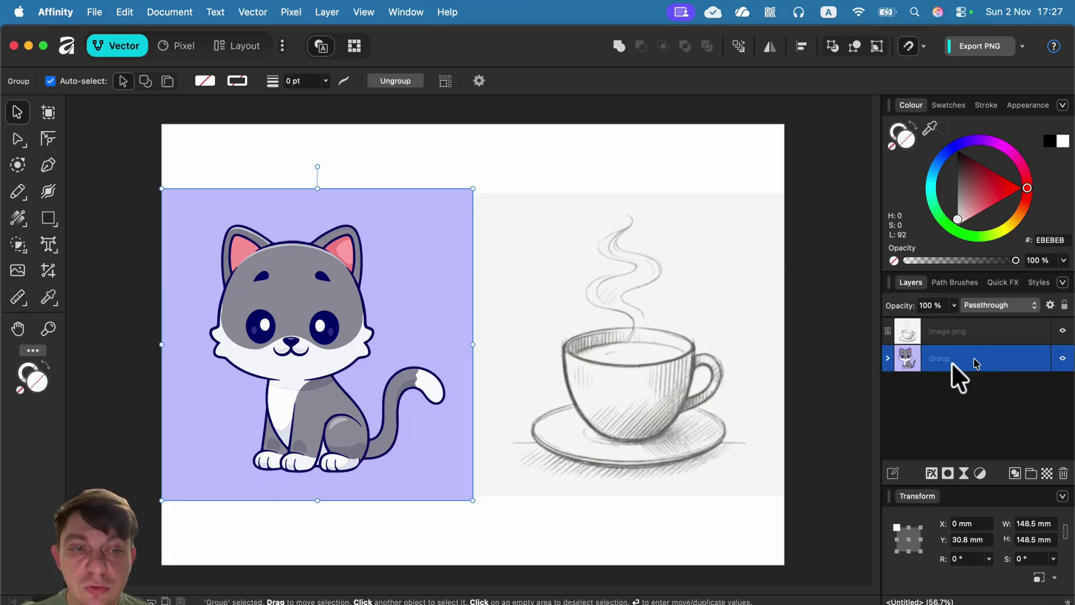
click(890, 358)
scroll(952, 400, down, 2)
scroll(950, 412, up, 3)
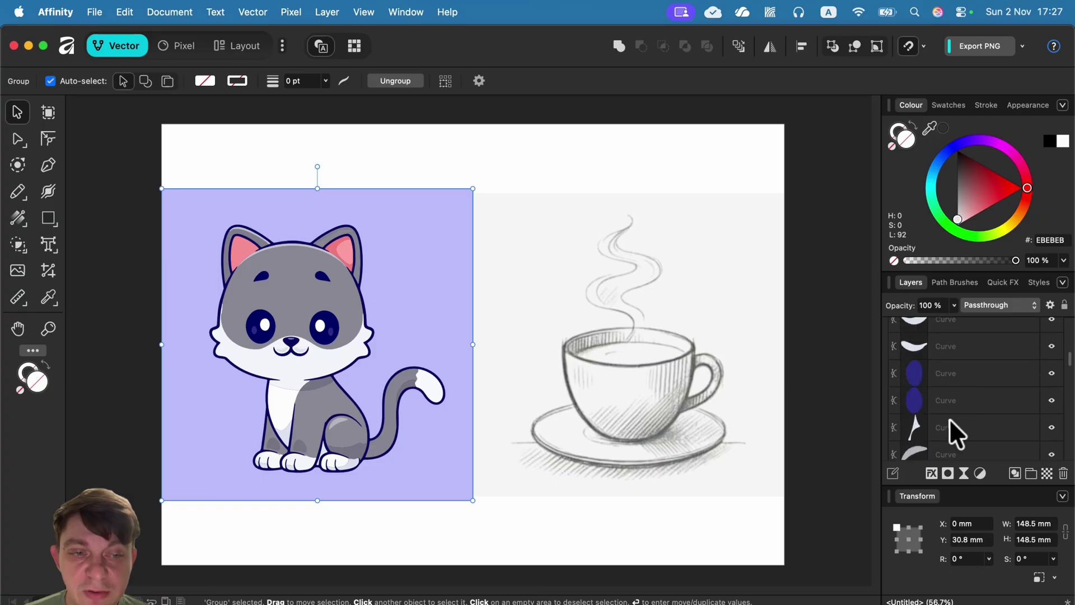
click(889, 356)
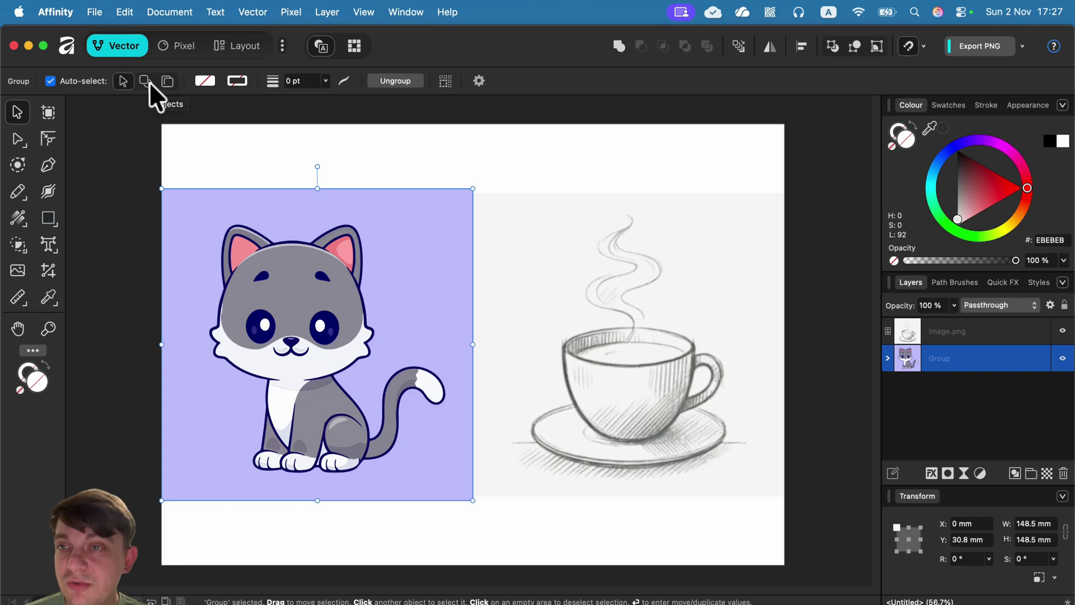
Auto-select individual objects and delete the lavender background shape behind the traced cat, leaving nothing selected
click(307, 287)
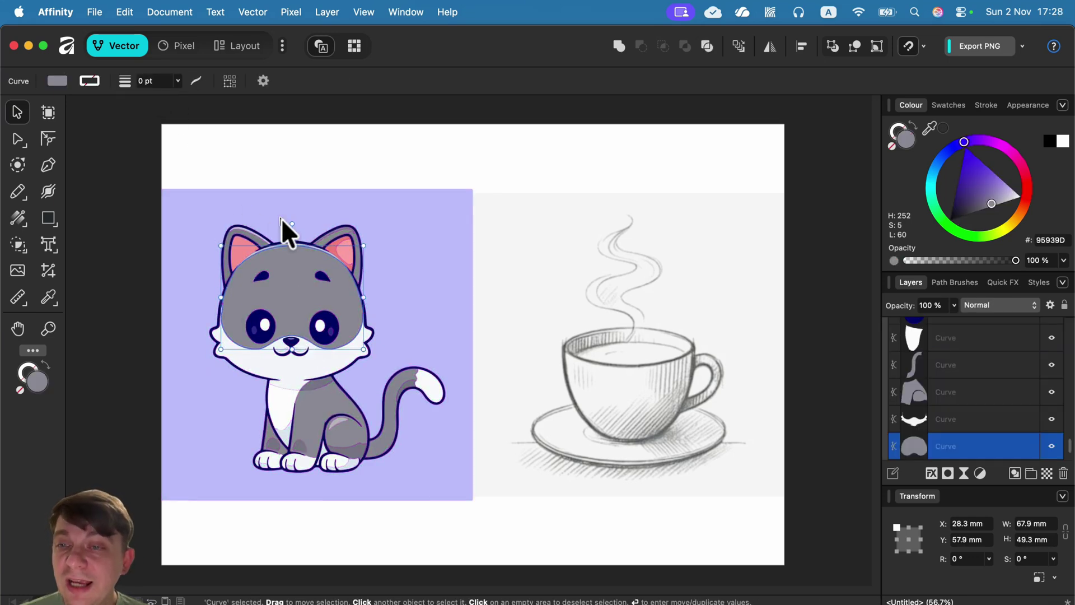
click(445, 206)
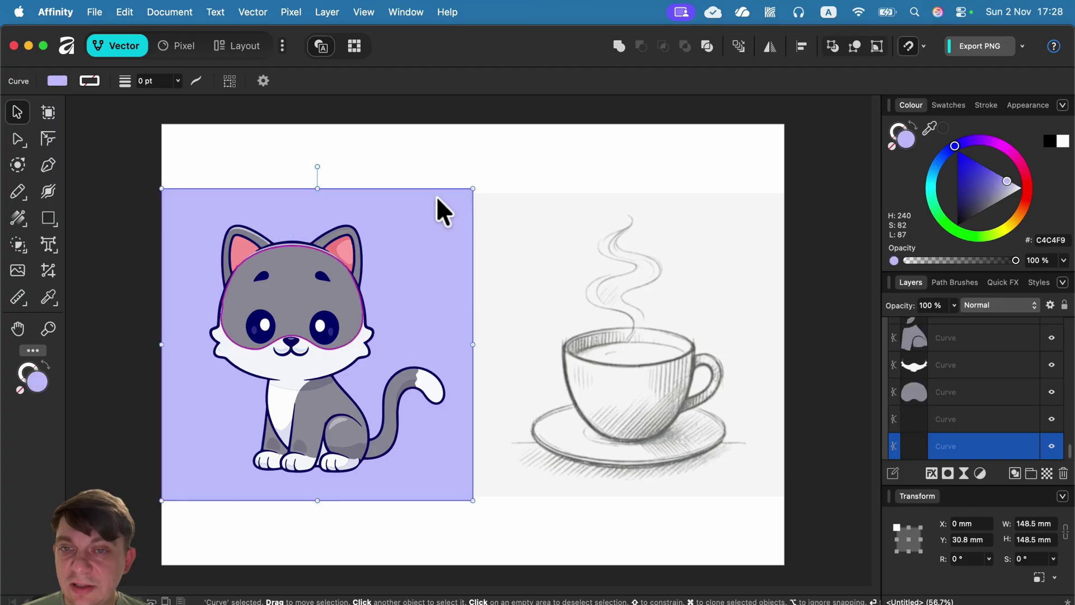
key(Delete)
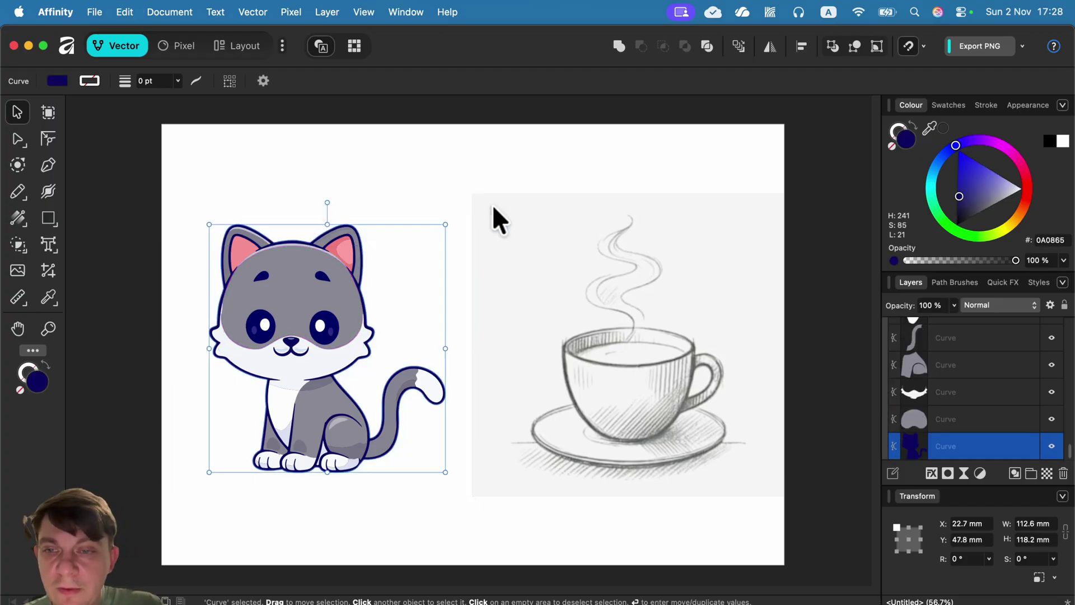
click(405, 176)
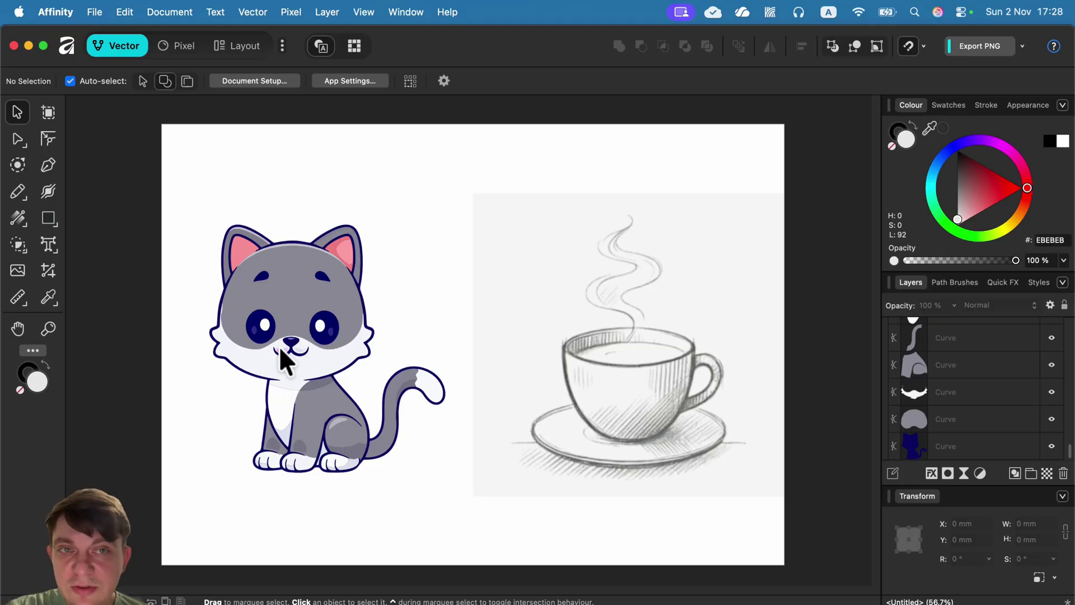
Examine the traced cat's vector edges up close at 150% zoom
key(super+1)
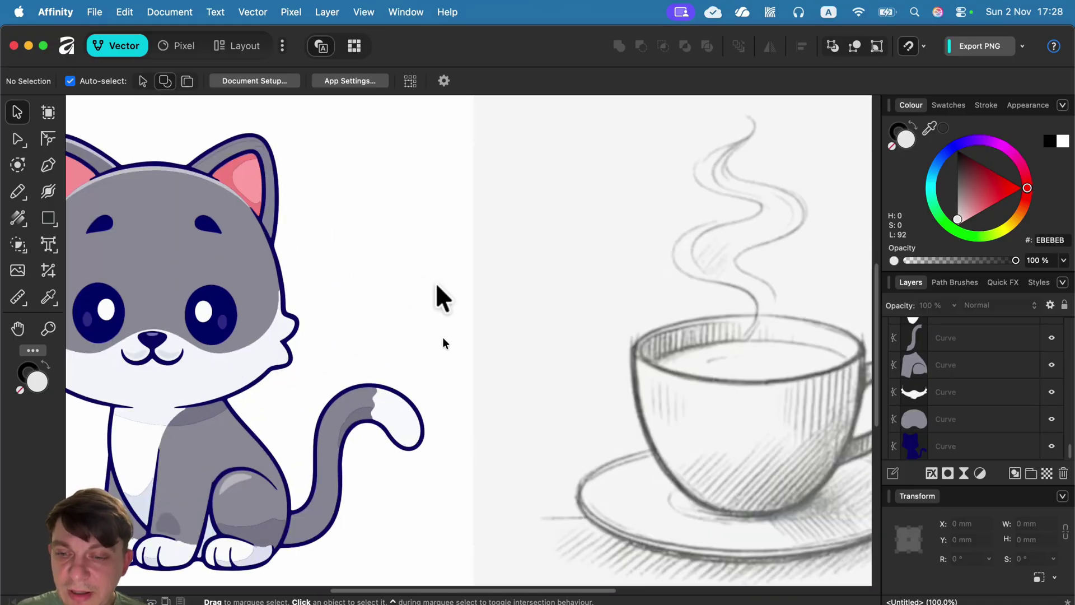
click(365, 11)
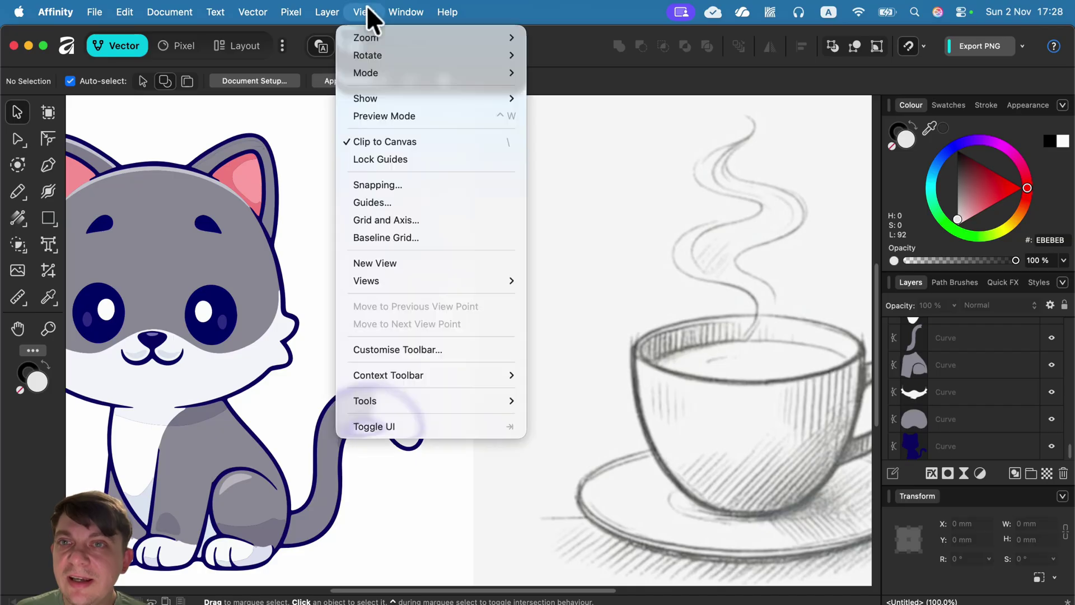
mouse_move(506, 41)
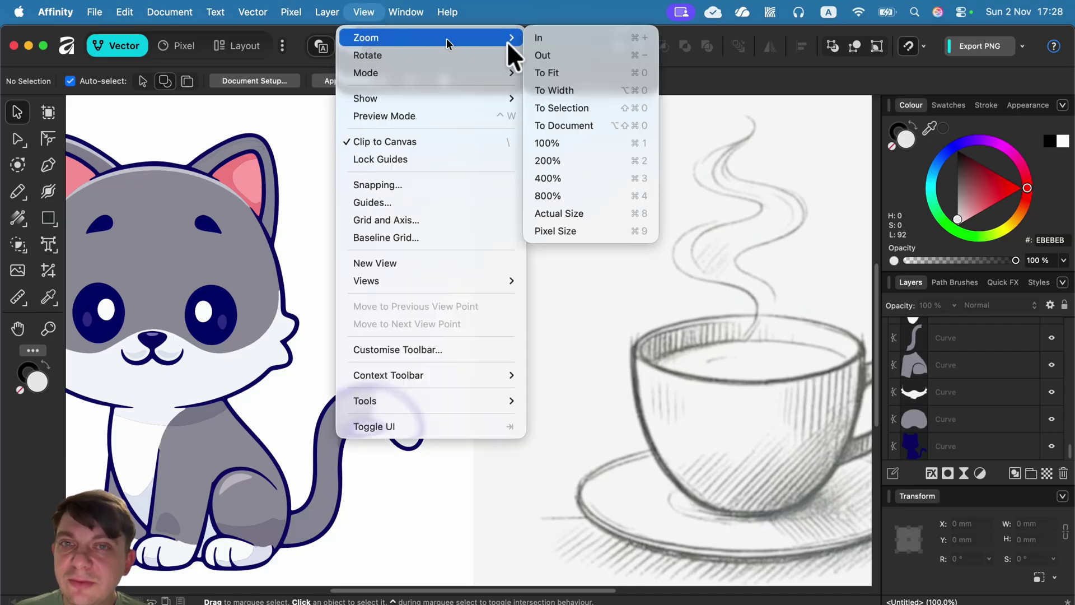
click(556, 37)
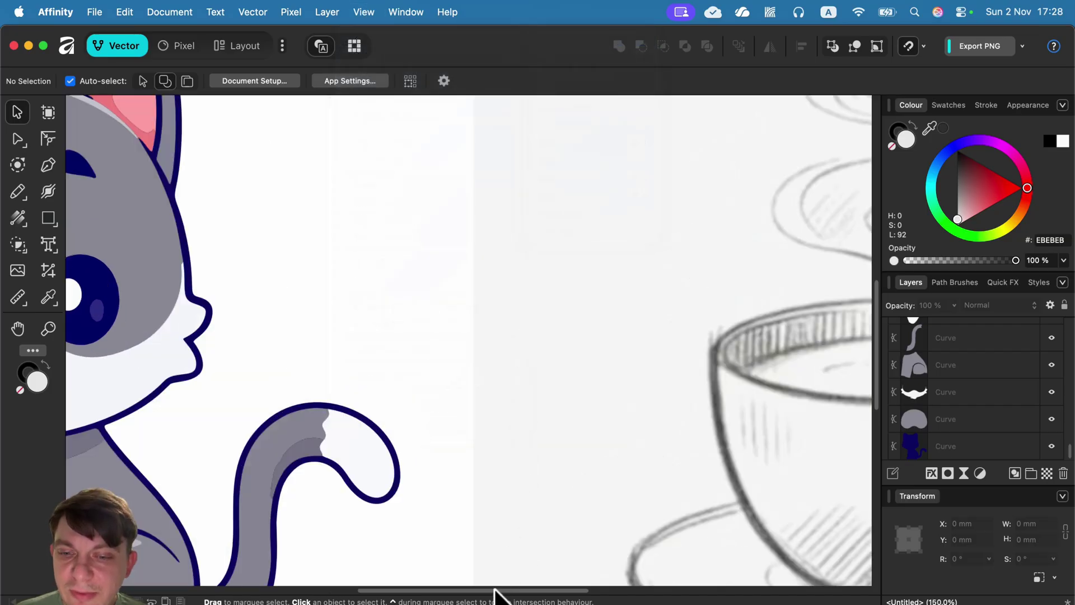
scroll(493, 588, left, 5)
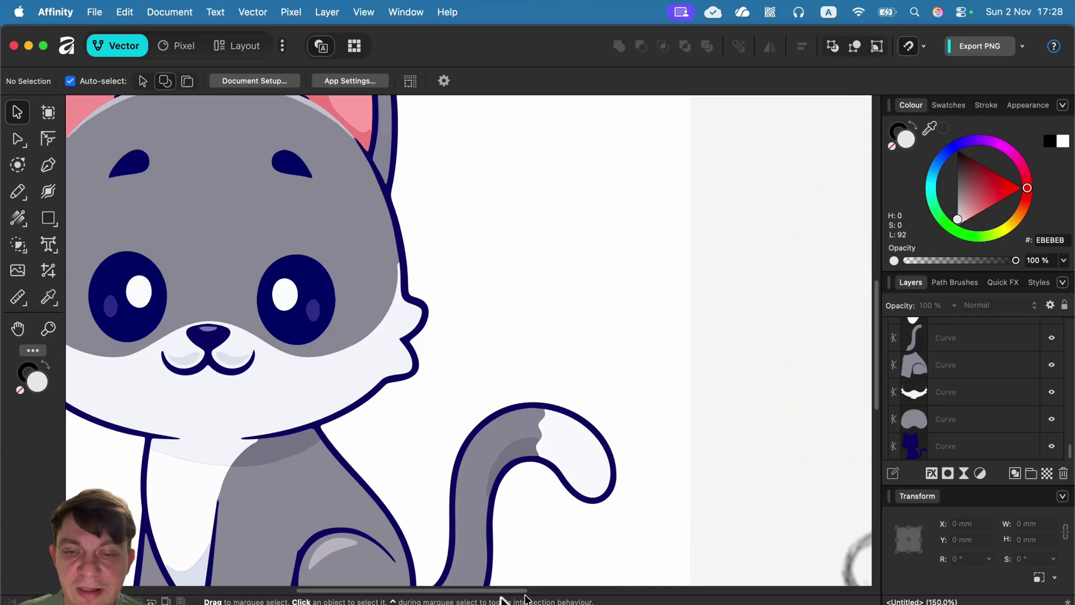
Check the cat's head shapes by selecting the eyebrows and the pale highlight along the top of the head
drag(497, 597, 450, 597)
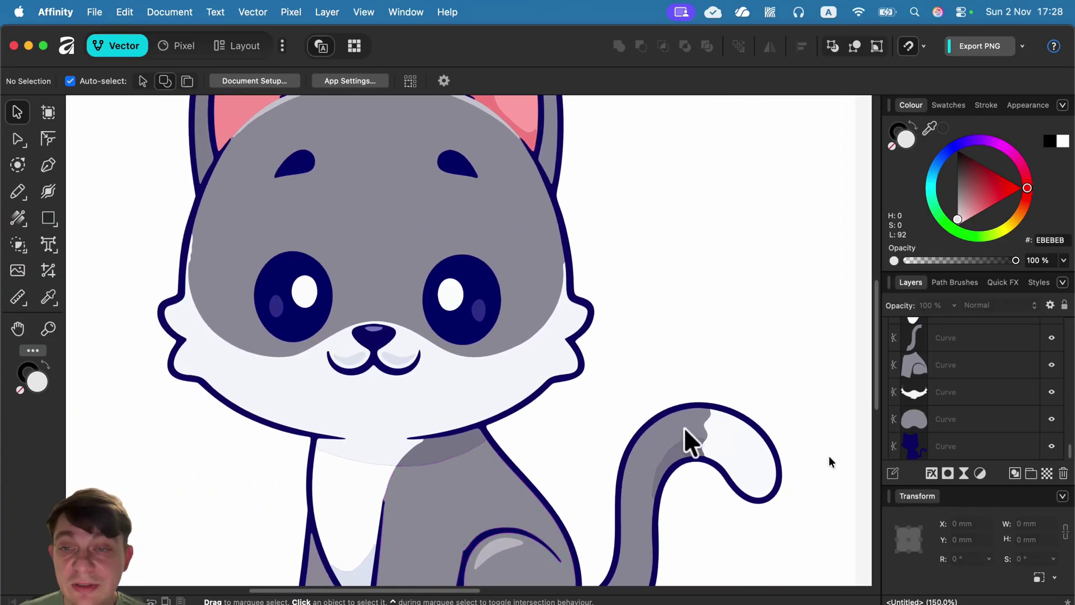
scroll(512, 375, up, 5)
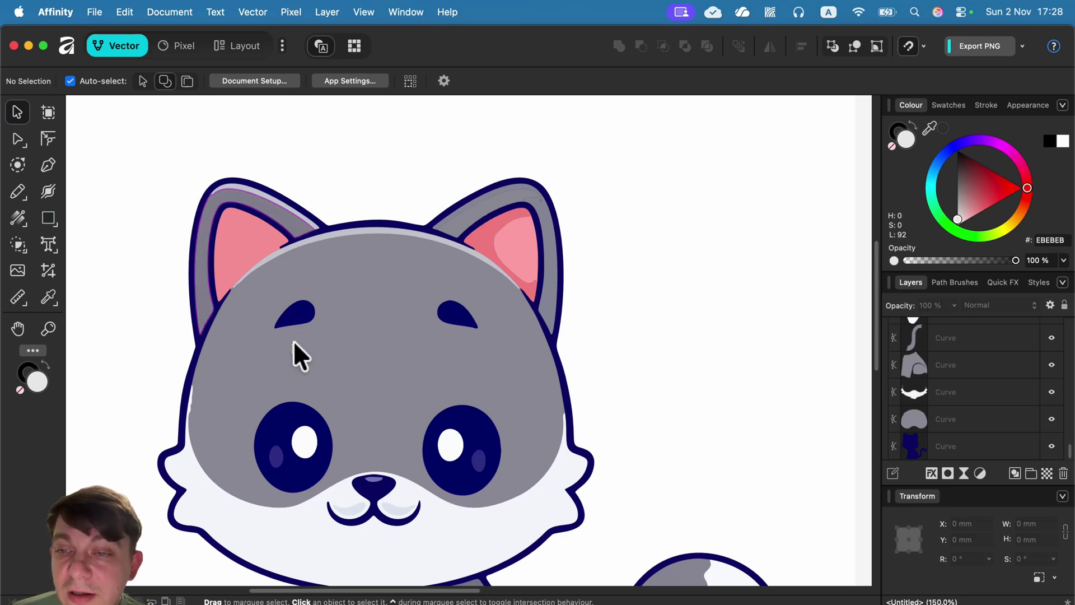
click(299, 310)
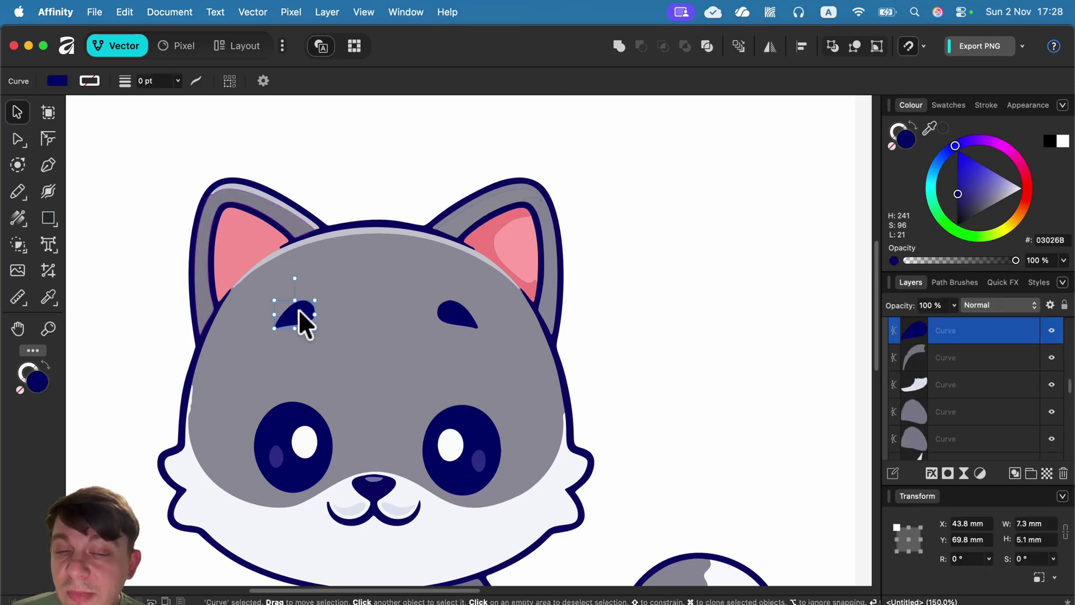
click(462, 312)
click(395, 223)
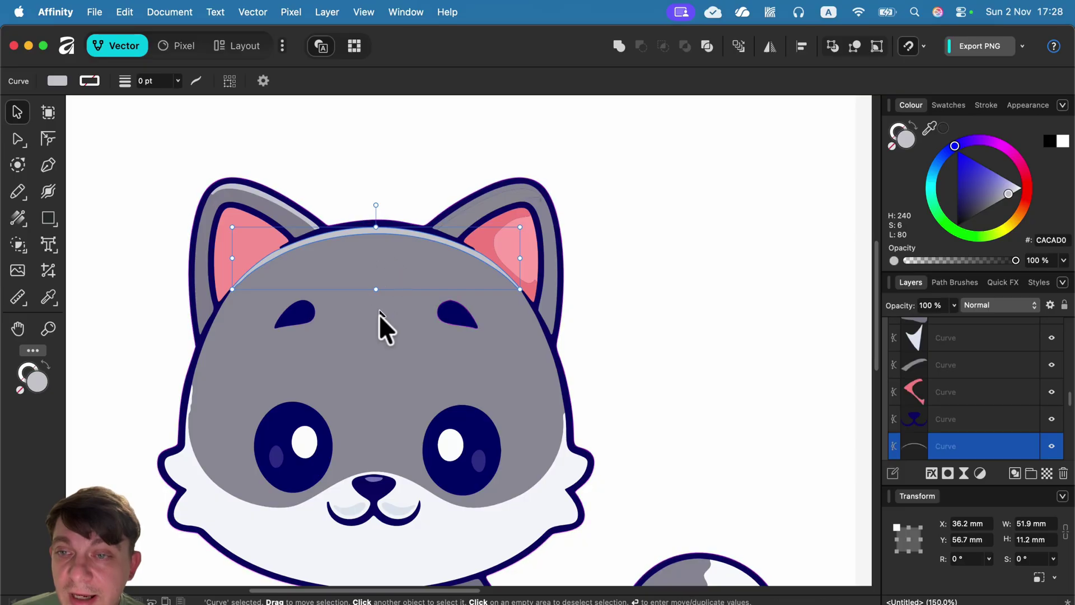
scroll(220, 425, down, 2)
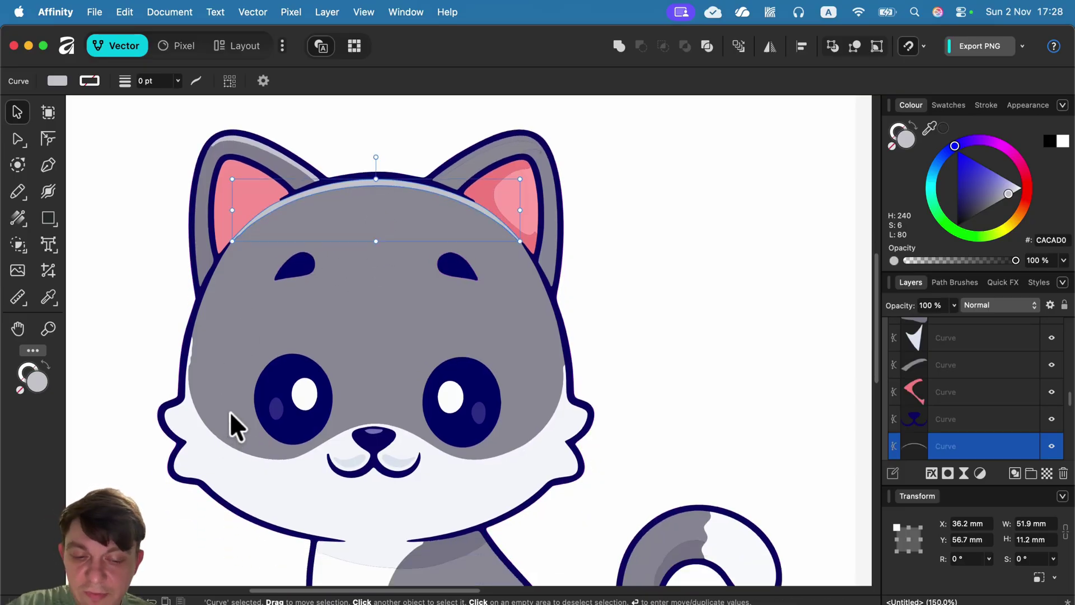
Delete the uneven nodes from the grey face patch where its edge wobbles beside the dark outline above the left cheek
key(super+plus)
key(super+plus)
key(super+plus)
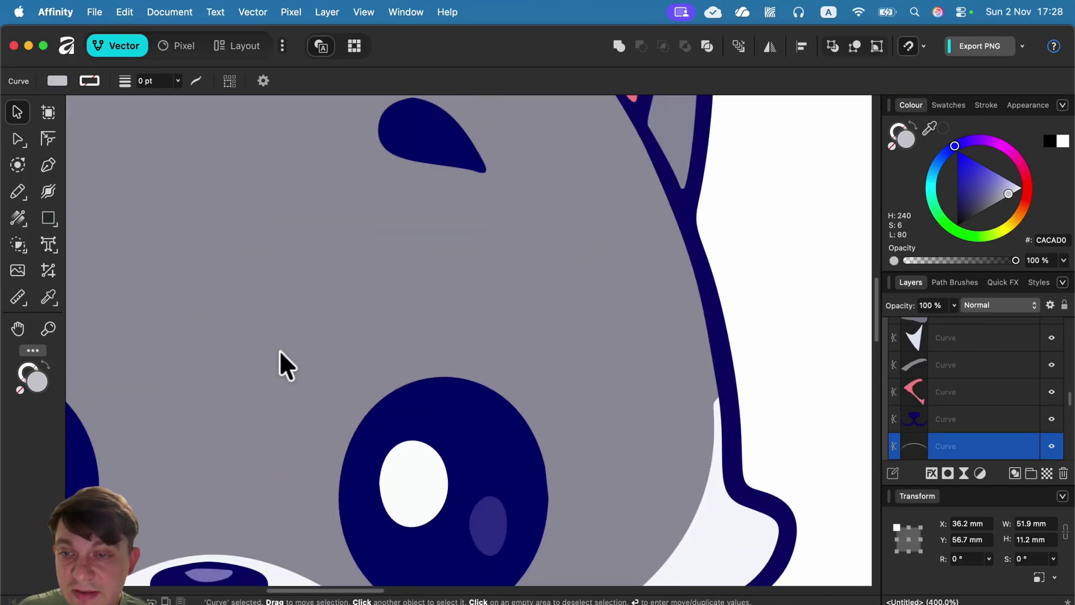
key(space)
drag(216, 372, 566, 327)
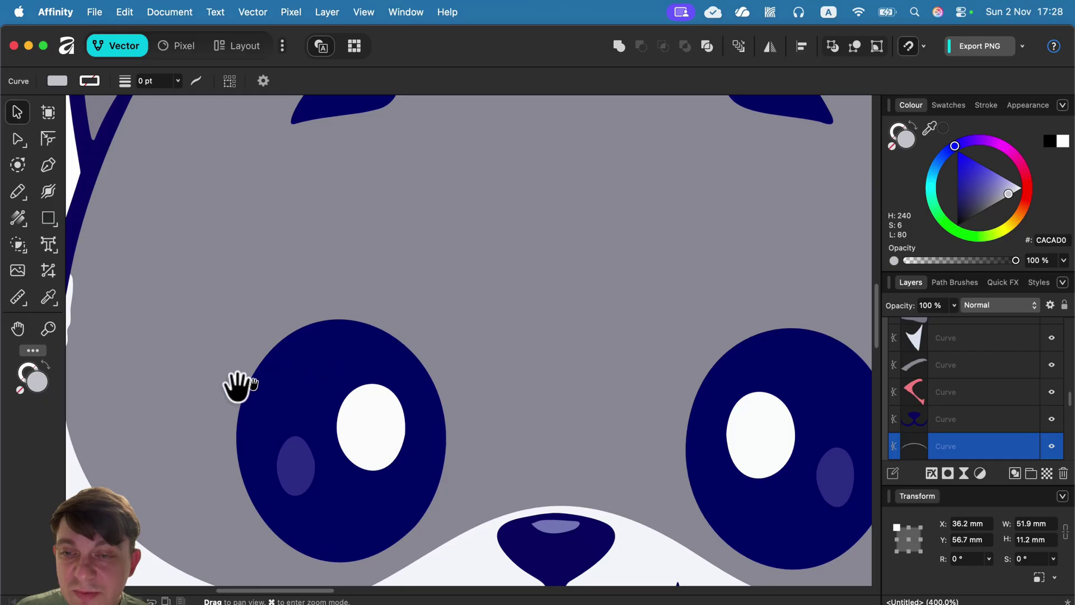
drag(238, 385, 593, 288)
scroll(492, 283, up, 2)
click(452, 264)
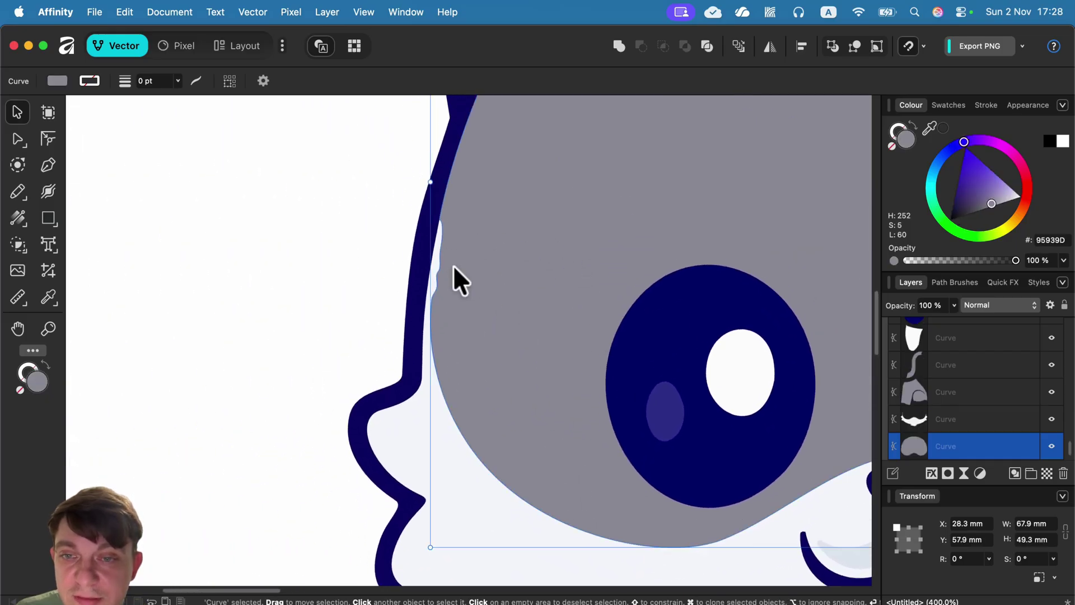
key(super+plus)
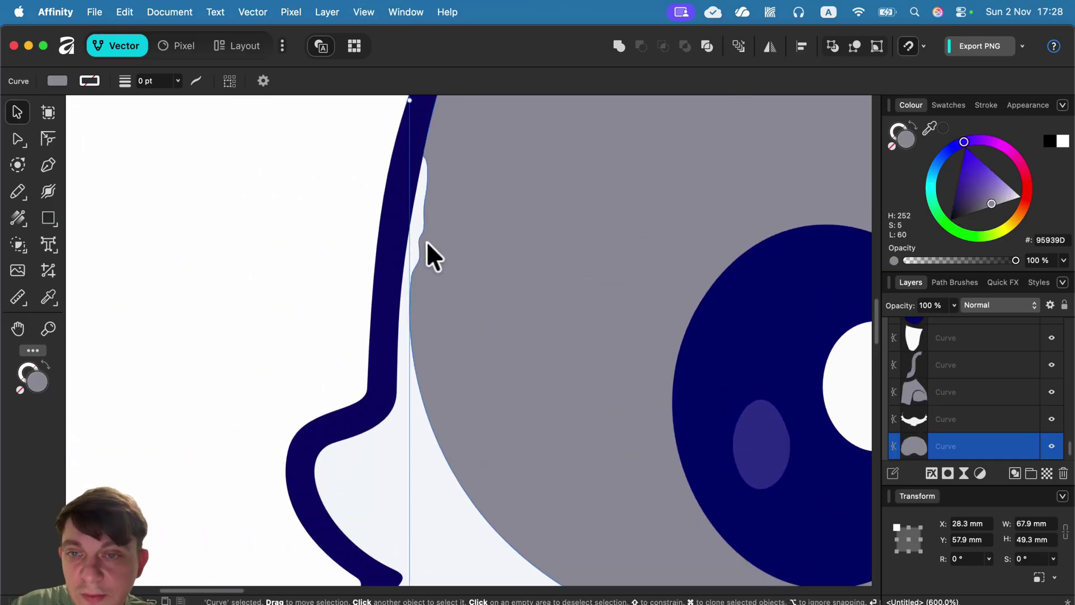
click(19, 139)
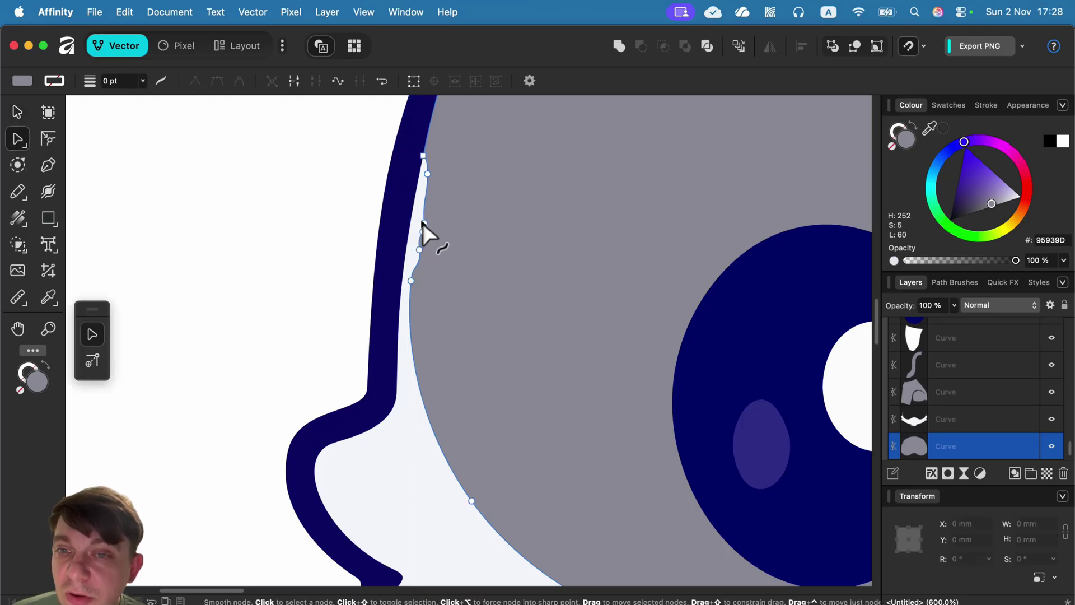
click(419, 249)
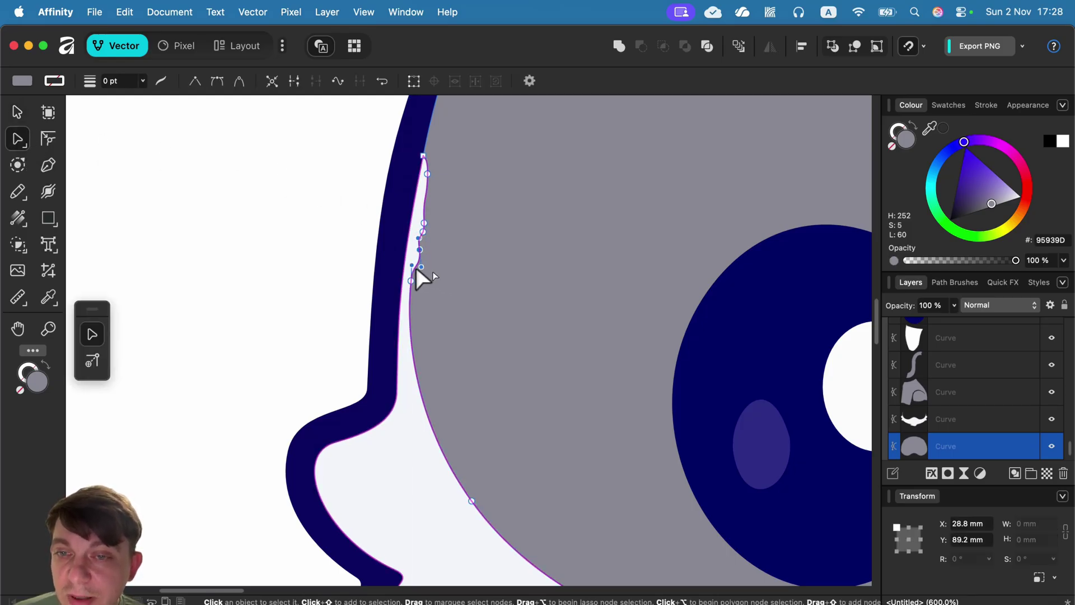
click(415, 263)
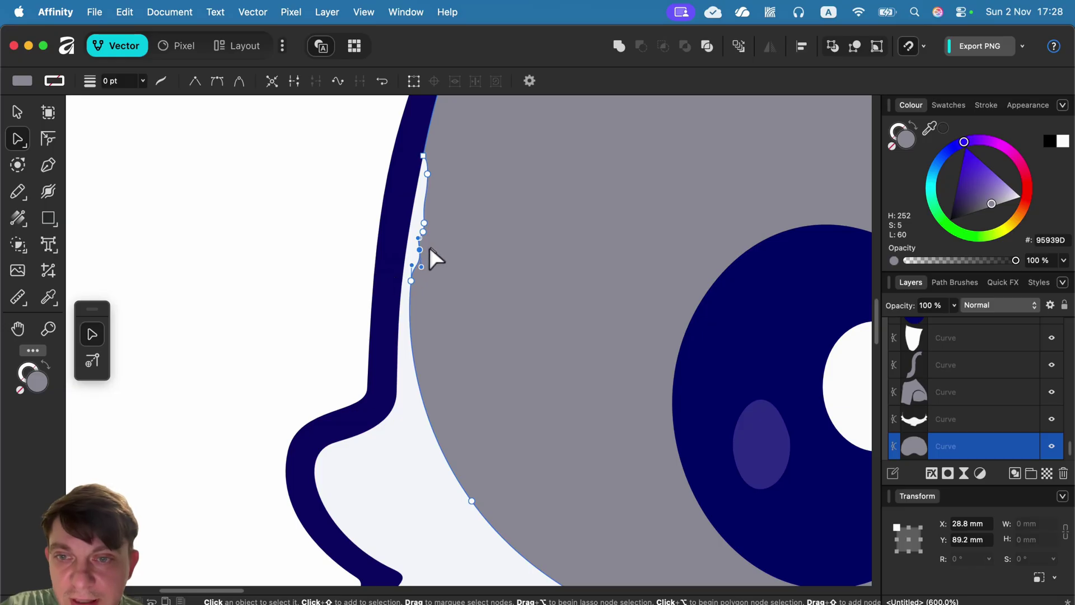
key(Delete)
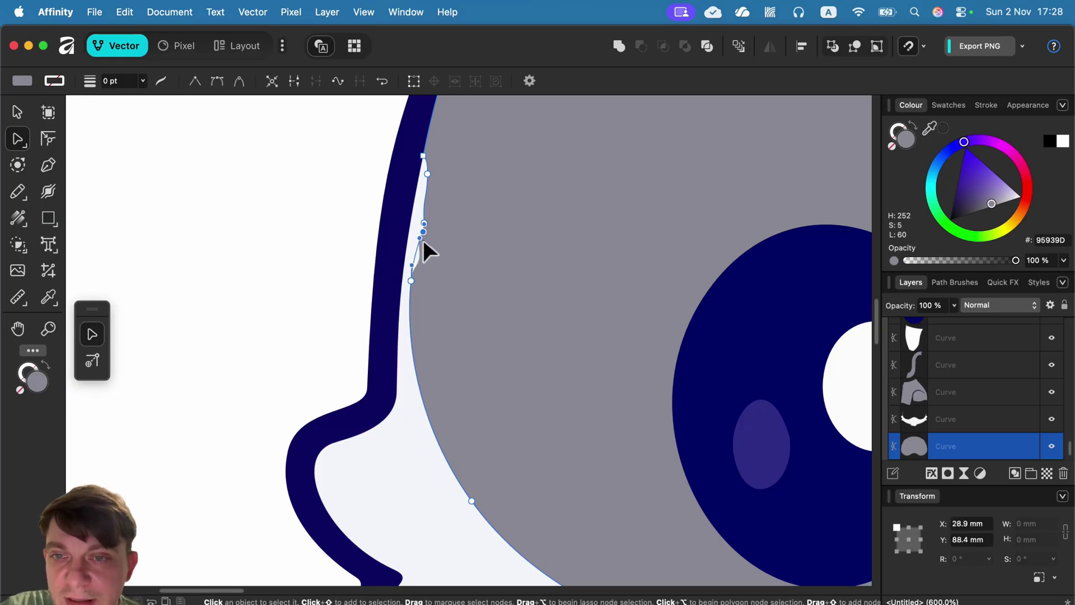
key(Delete)
Delete the matching cluster of uneven nodes from the white cheek curve beside the grey face patch
click(418, 254)
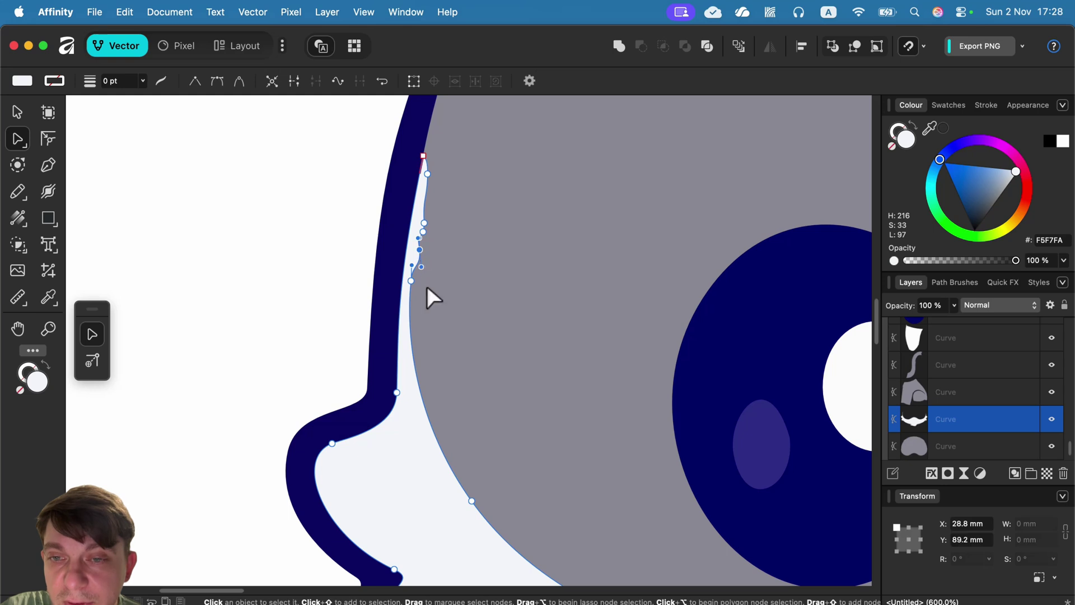
drag(427, 285, 418, 228)
key(Delete)
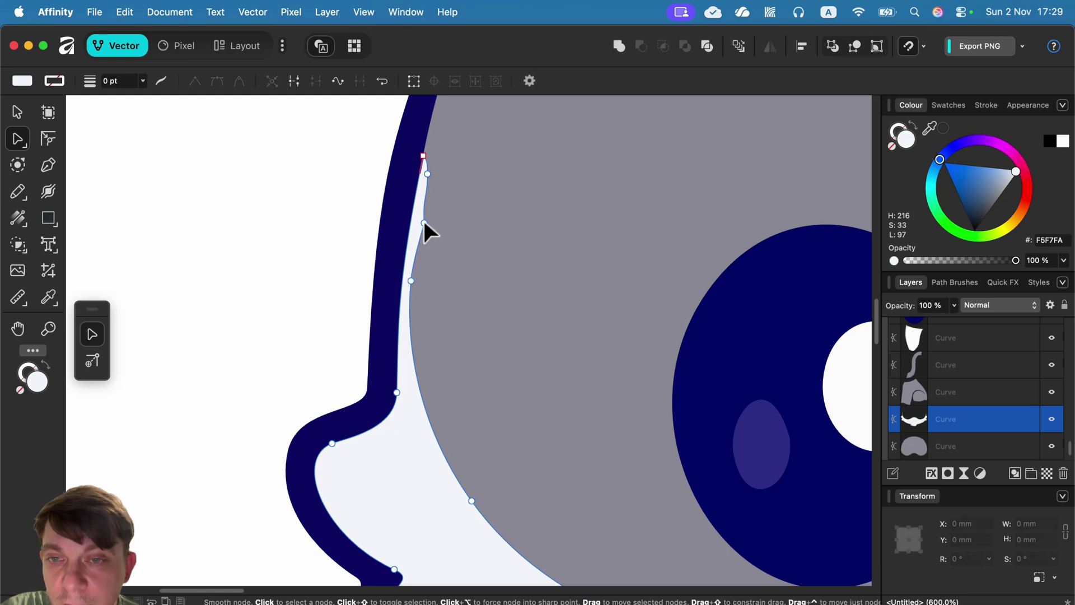
Smooth the rest of the cheek edge by deleting the upper bump node from both the white and grey curves, then deselect everything
click(426, 222)
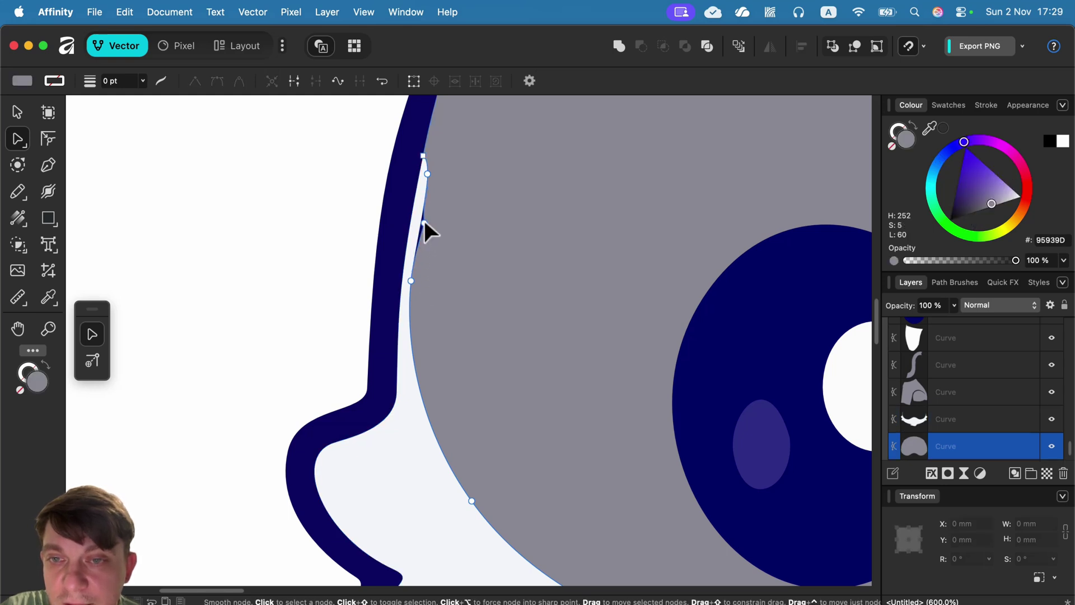
click(424, 220)
key(Delete)
click(341, 311)
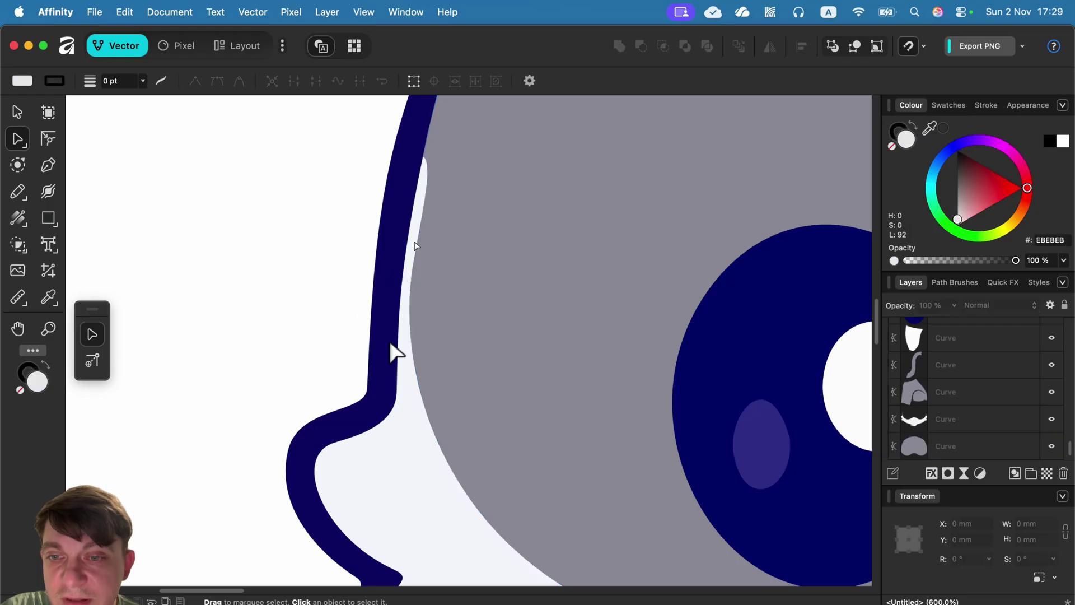
Examine the traced cheek outline, chest, paws and hind leg for flaws, including the kink where the front leg meets the thigh
scroll(444, 355, down, 3)
scroll(441, 353, down, 8)
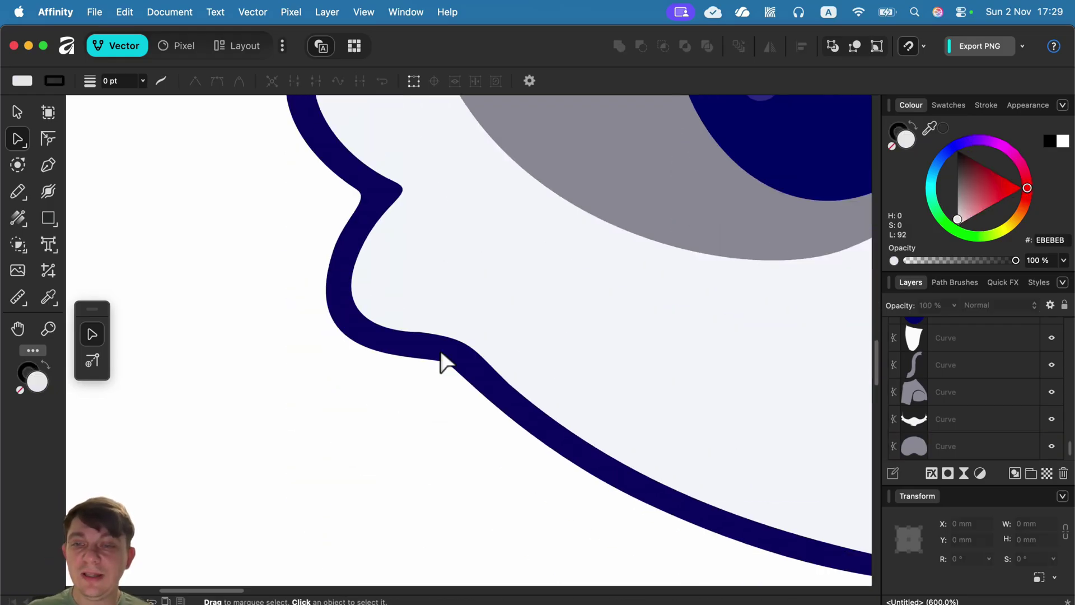
scroll(439, 359, up, 6)
scroll(441, 367, down, 5)
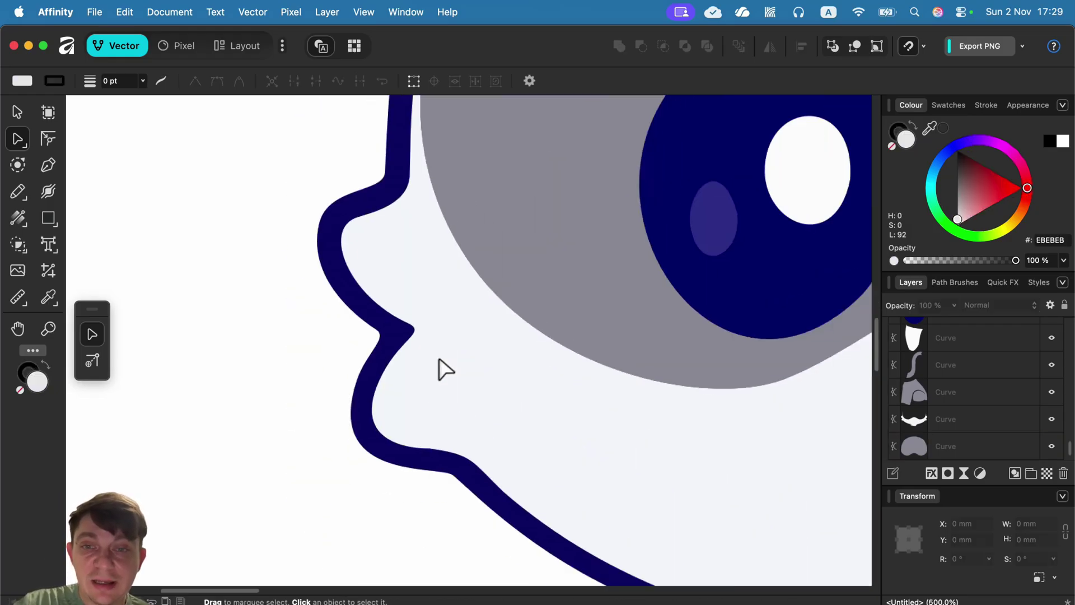
scroll(459, 383, down, 3)
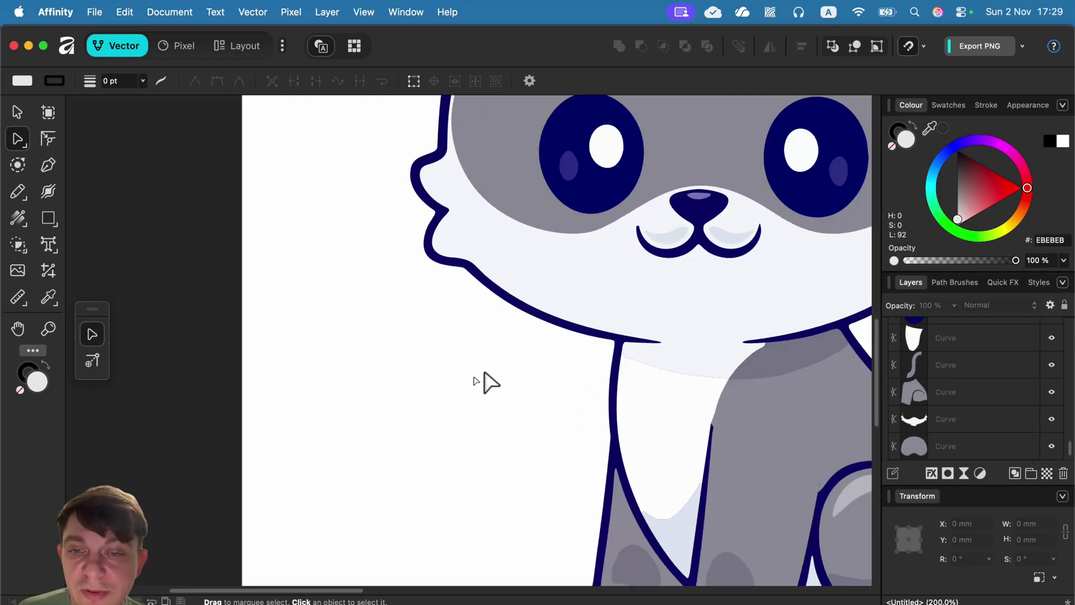
drag(532, 439, 359, 412)
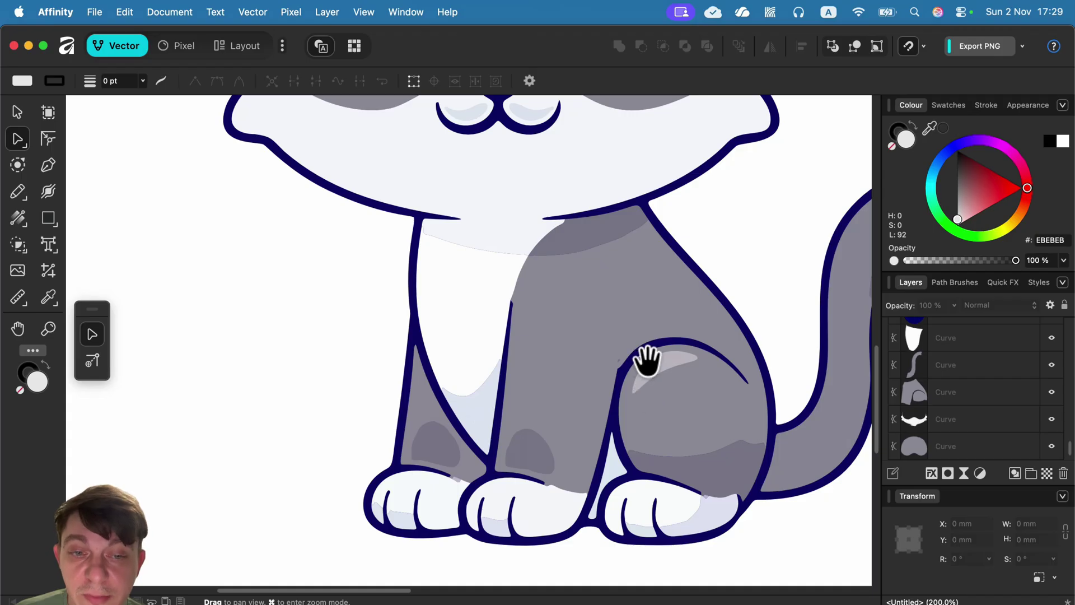
drag(684, 381, 595, 336)
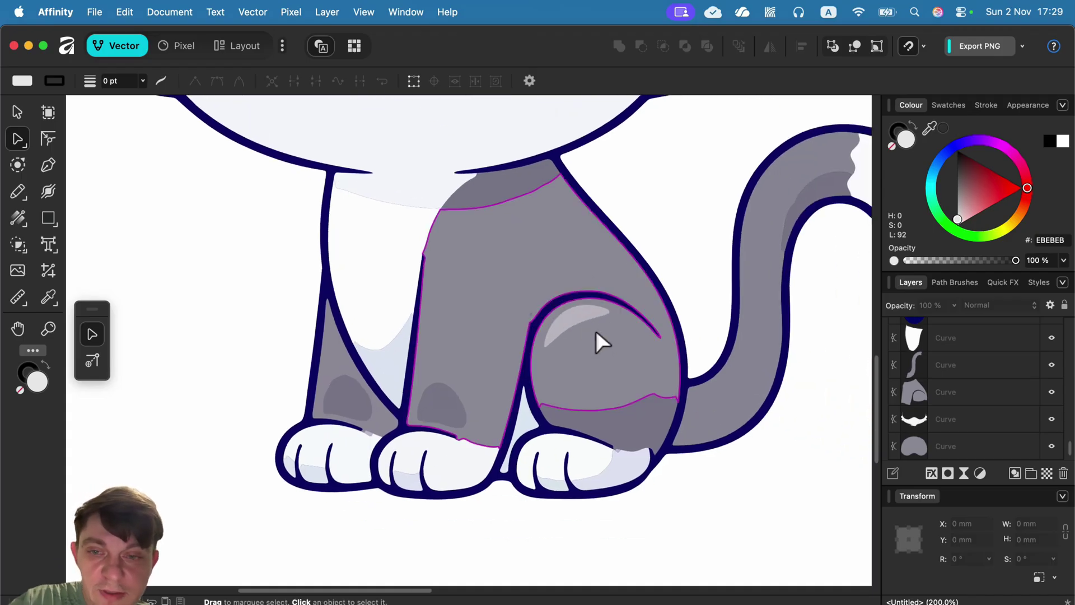
scroll(596, 331, up, 5)
click(647, 278)
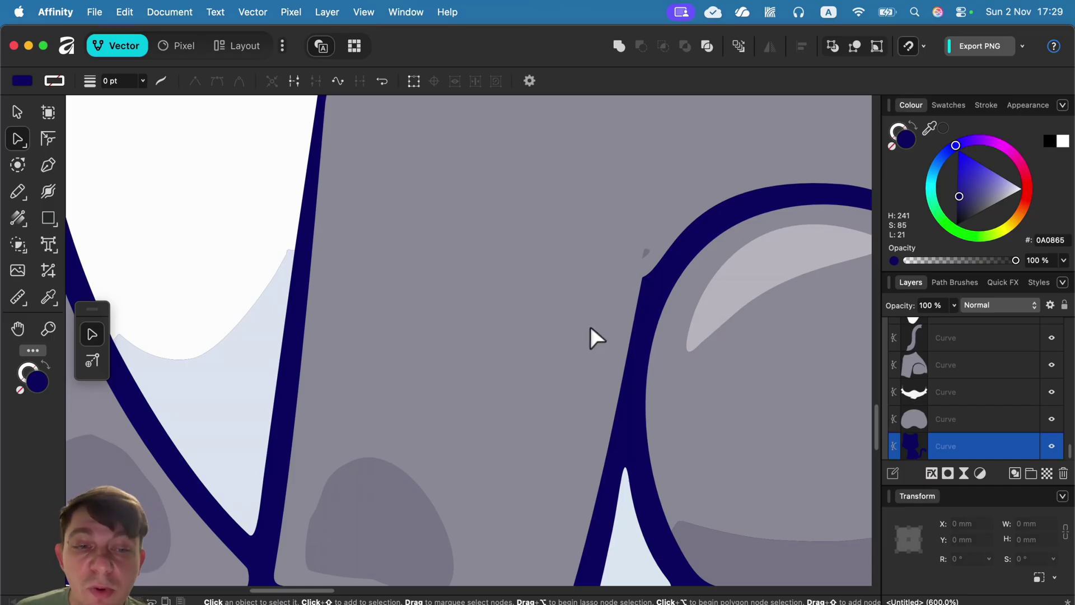
scroll(593, 324, down, 8)
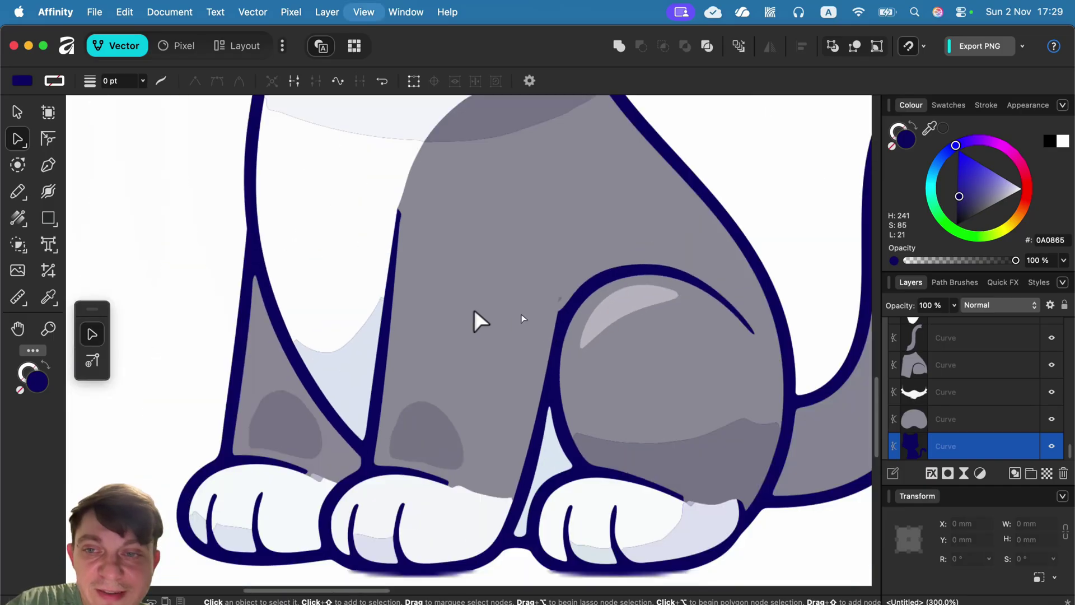
Move the navy silhouette out from behind the cat's coloured shapes to inspect it, and undo each move
click(18, 112)
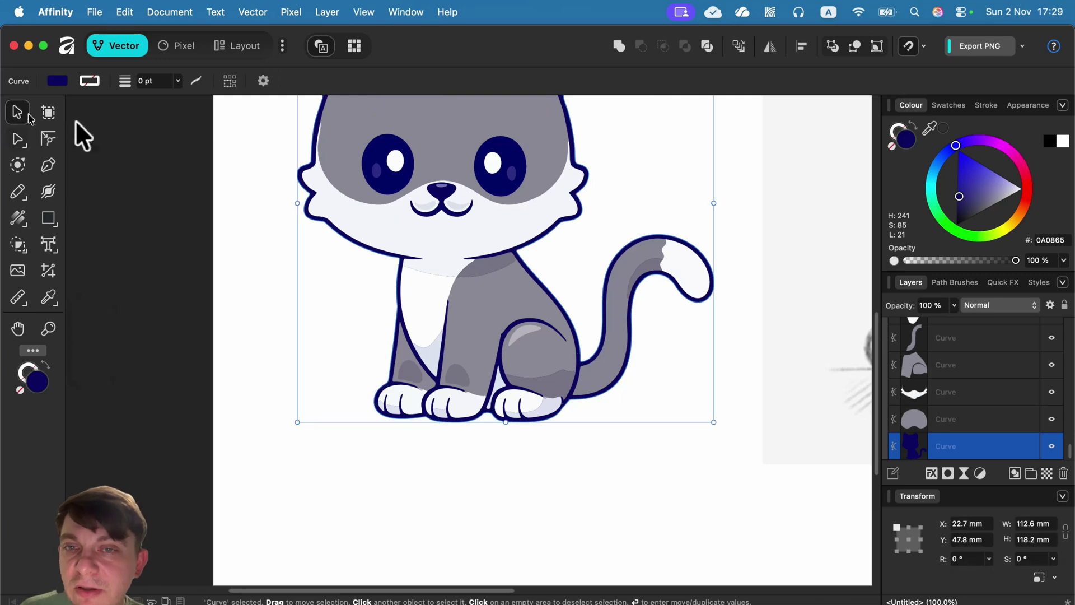
drag(576, 156, 738, 291)
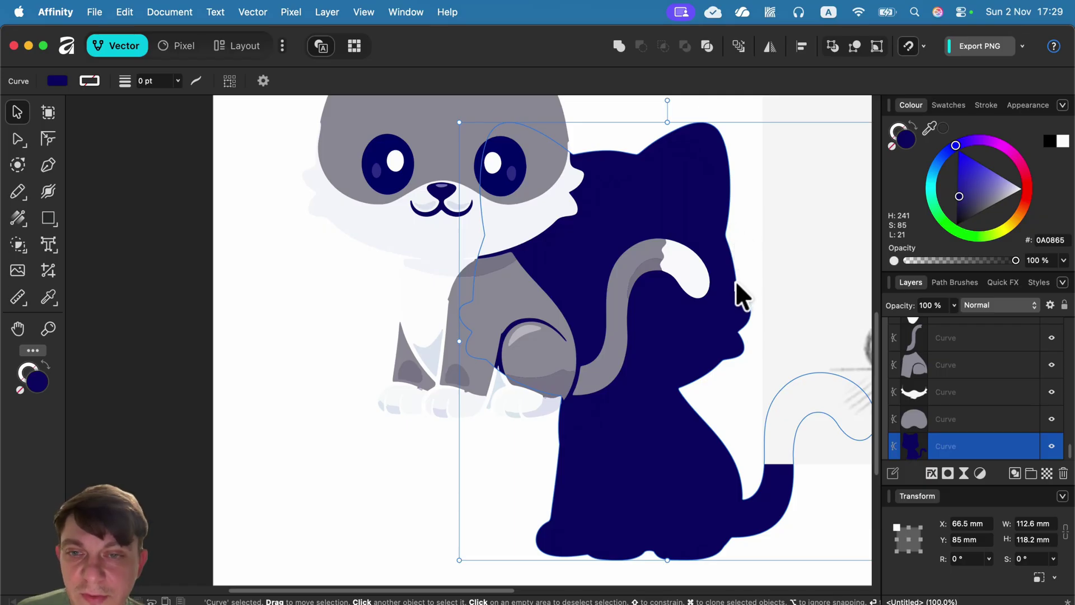
key(super+z)
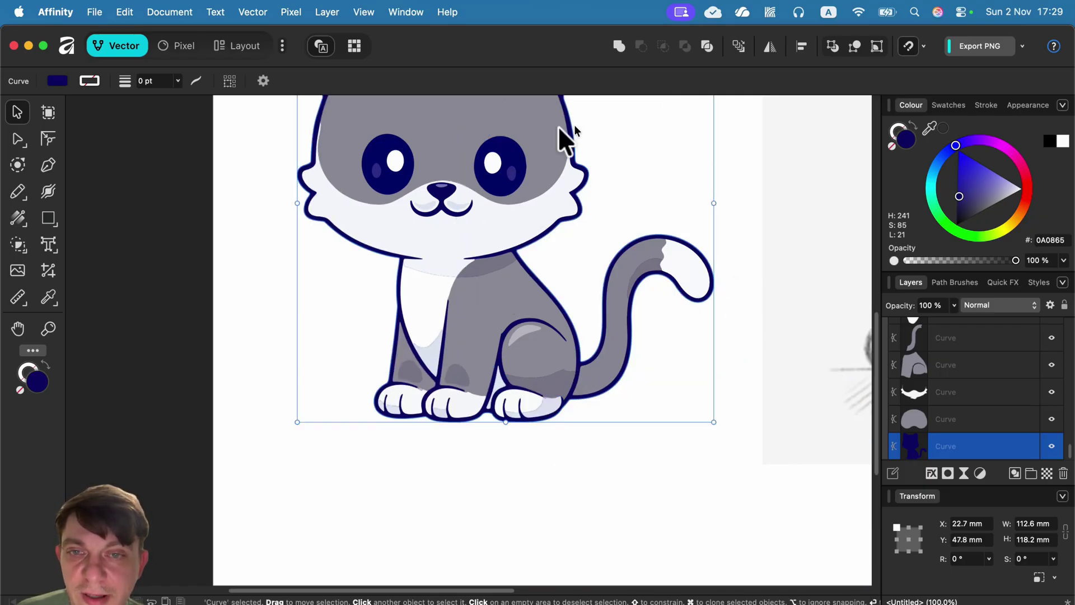
drag(546, 286, 740, 462)
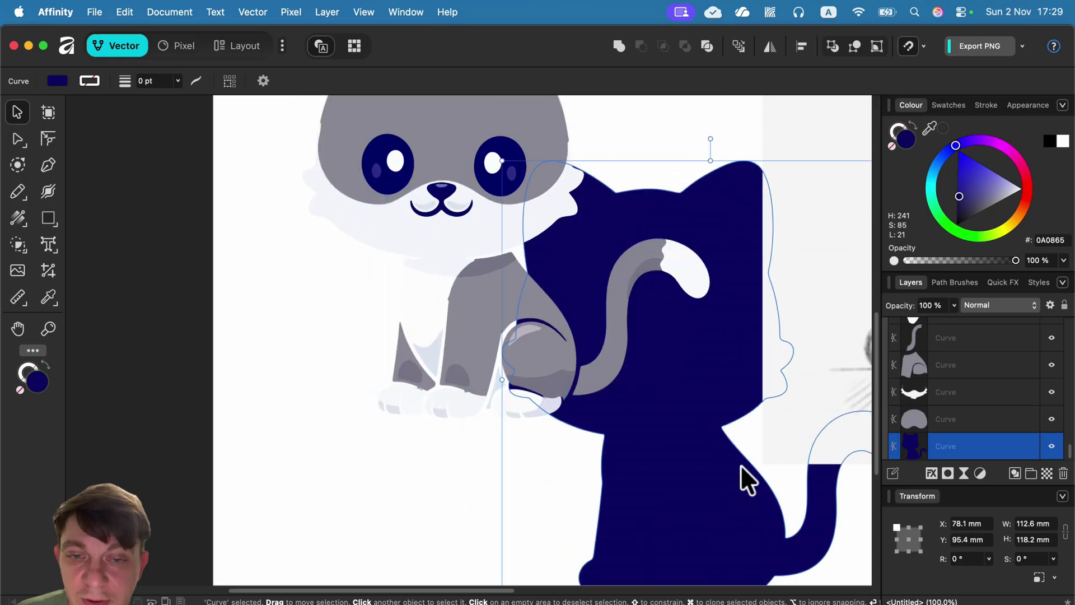
key(super+z)
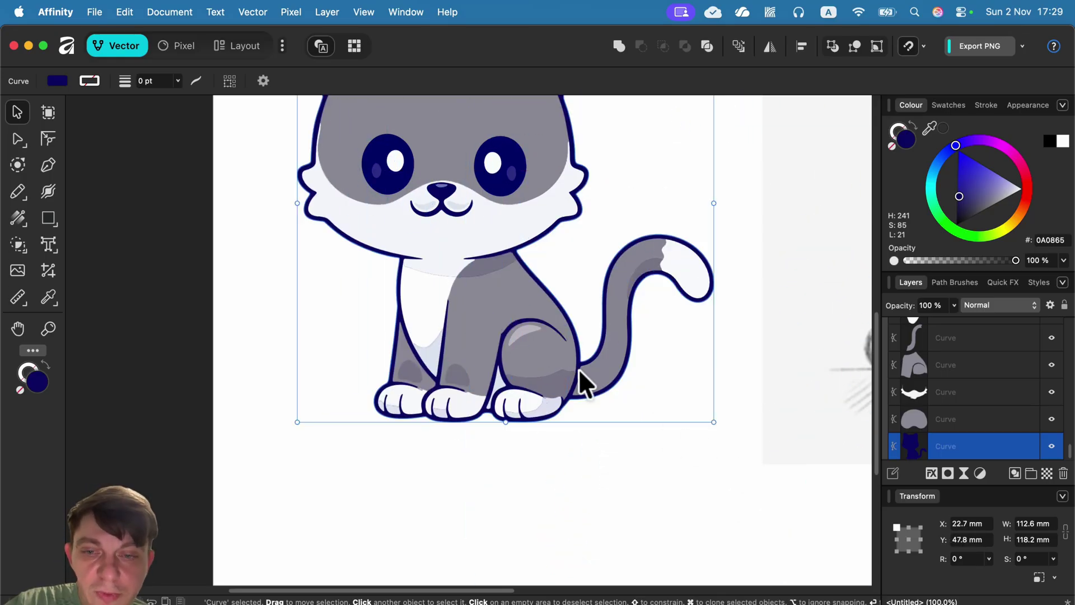
Convert the grey body curve's sharp node at the thigh outline kink to smooth and shift it slightly upward
key(super+equal)
key(super+equal)
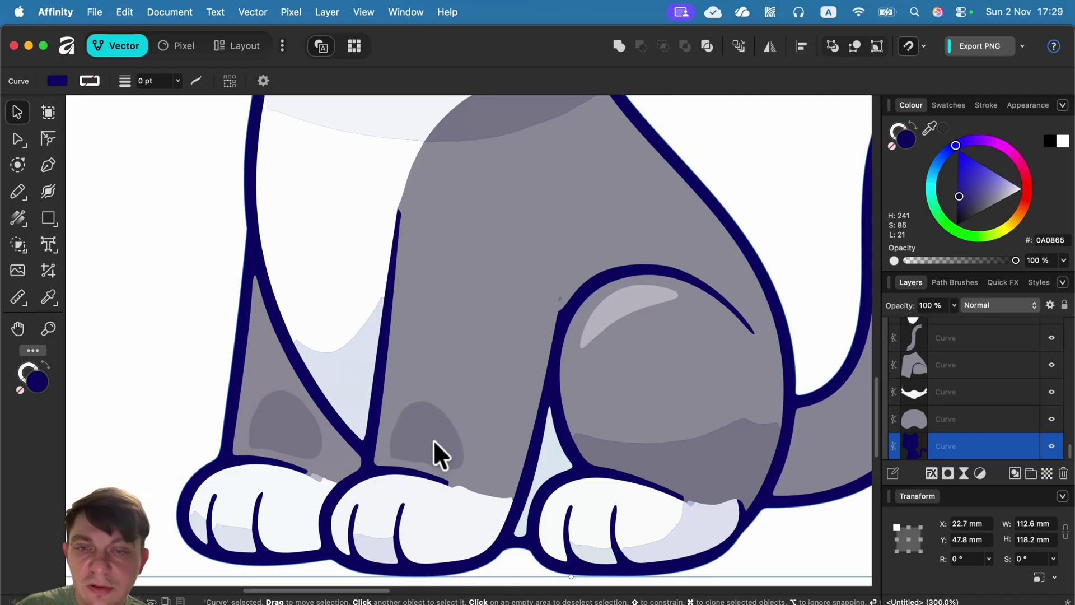
click(17, 138)
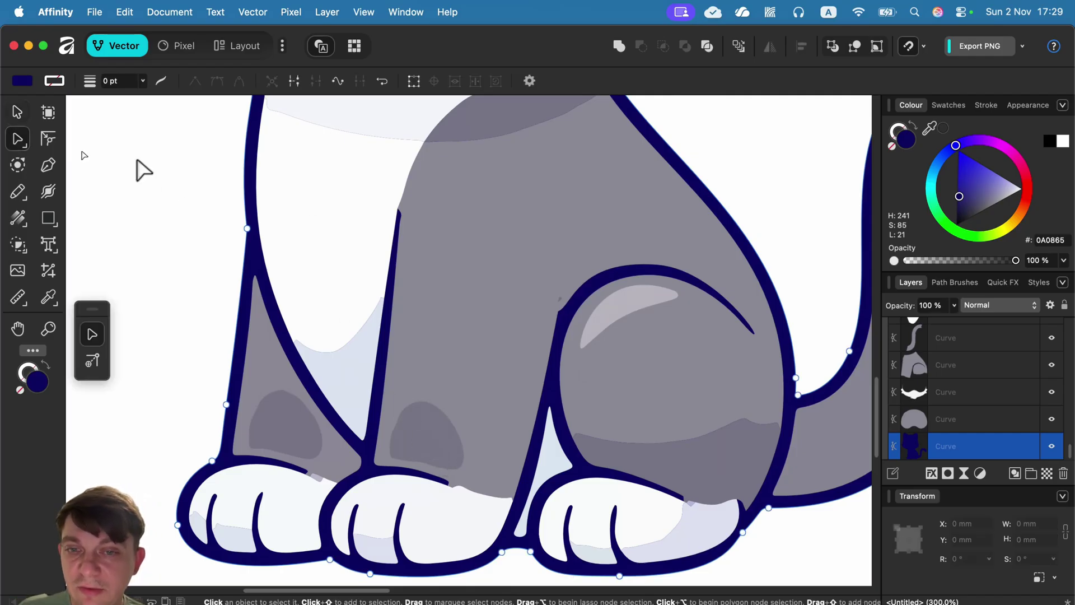
click(569, 302)
key(super+equal)
key(super+equal)
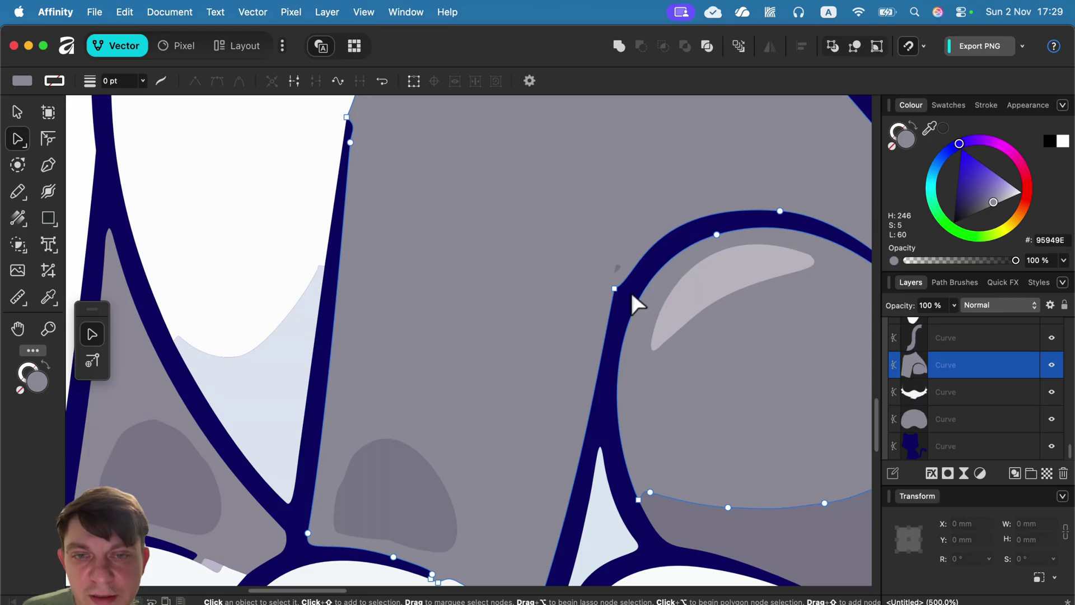
click(615, 288)
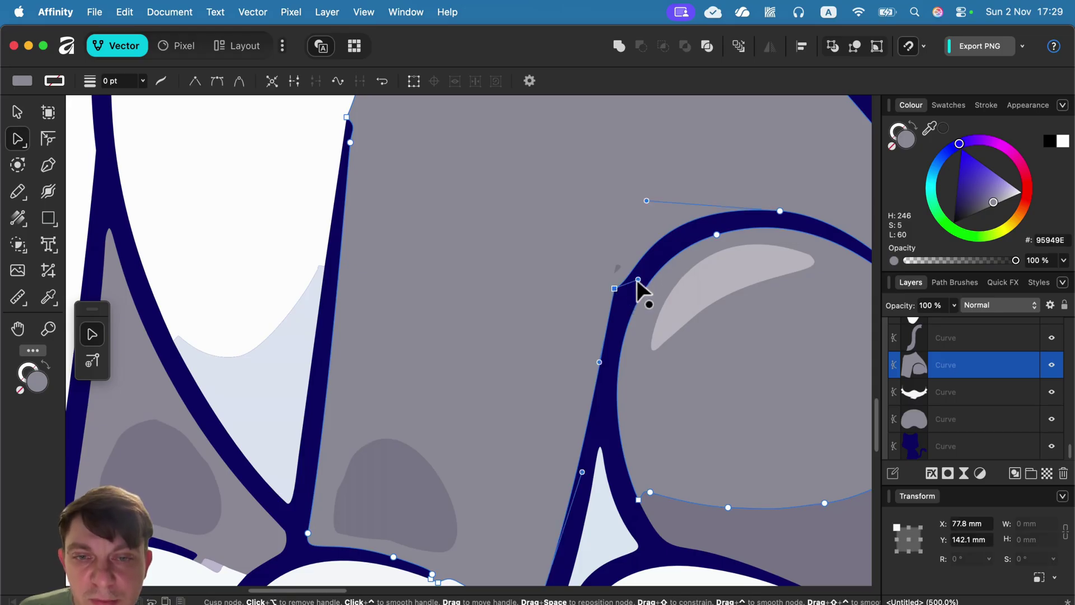
click(218, 82)
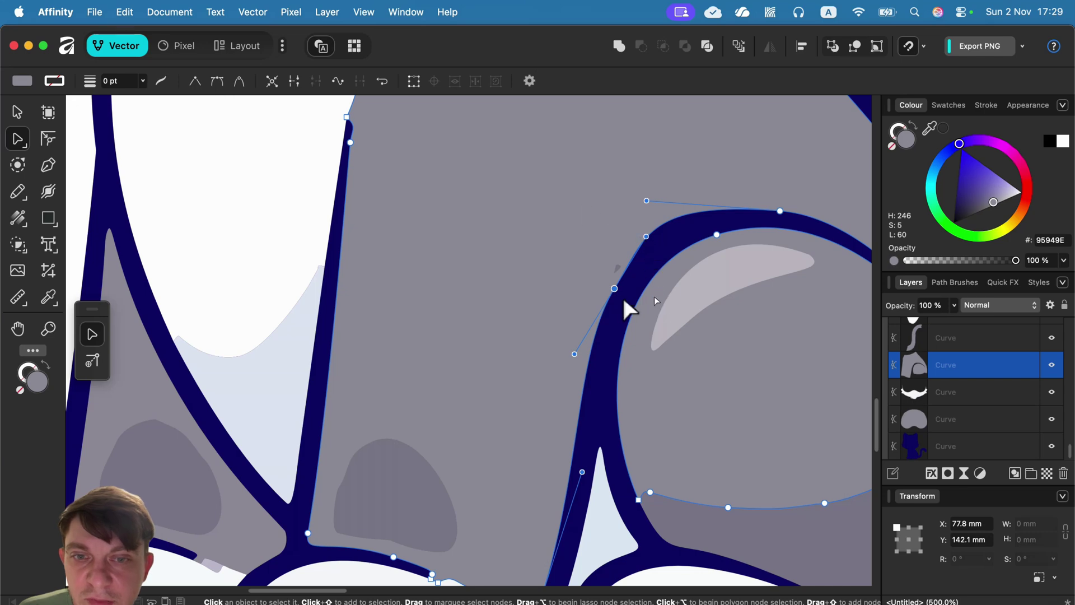
mouse_move(615, 288)
mouse_down()
mouse_move(599, 298)
mouse_move(523, 199)
mouse_move(696, 175)
mouse_move(647, 258)
mouse_move(605, 271)
mouse_move(614, 278)
mouse_move(620, 267)
mouse_up()
Delete the tiny stray dark grey curve beside the thigh outline
click(619, 264)
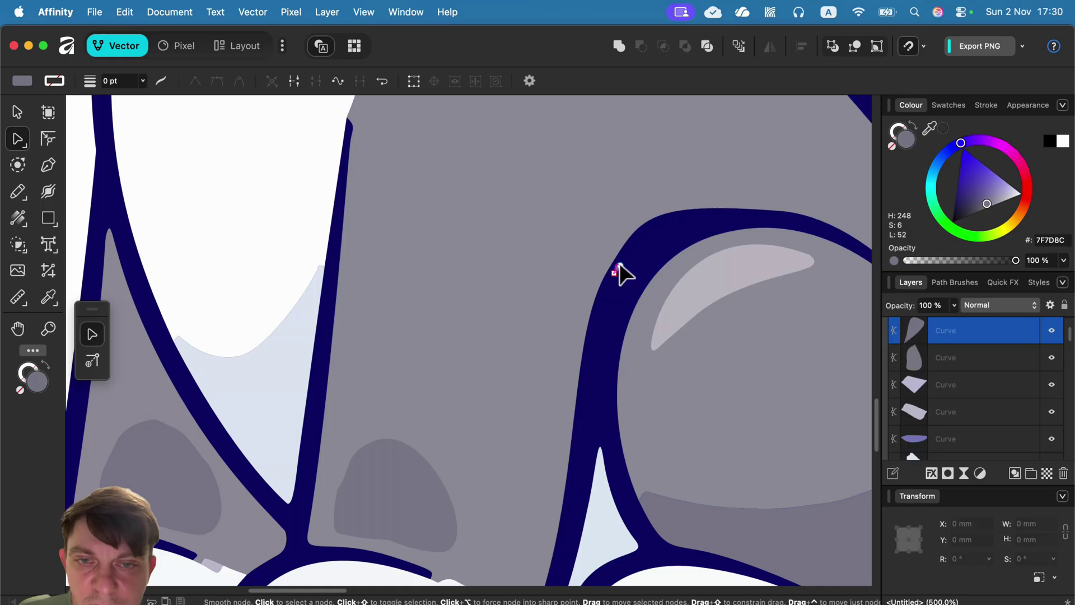
click(619, 264)
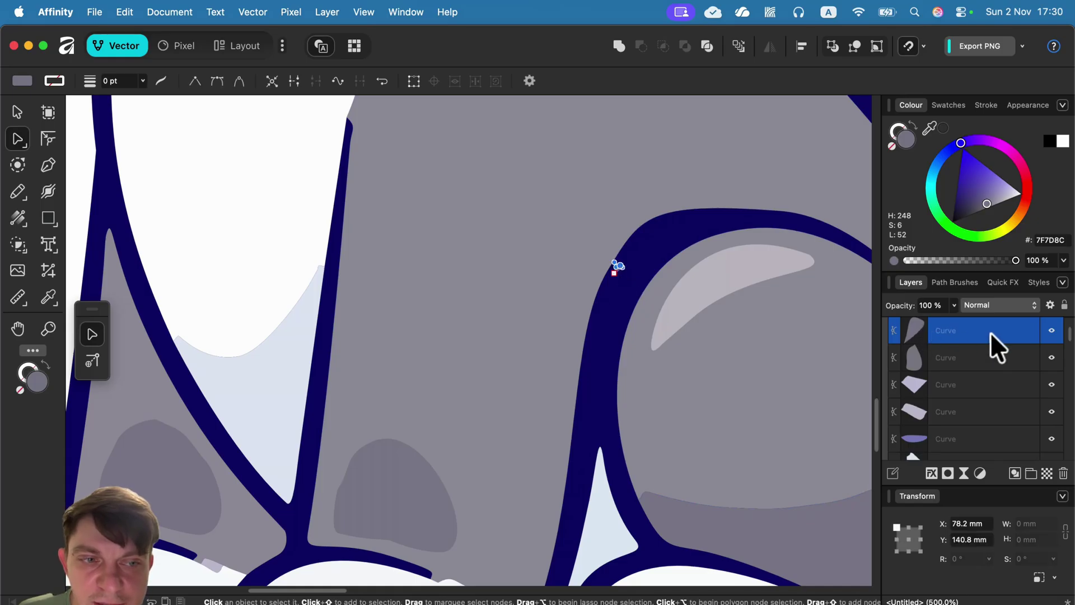
click(1063, 474)
Move the grey body curve's node at the thigh outline slightly down and right, and adjust the upper curve handle to smooth the bend
click(616, 276)
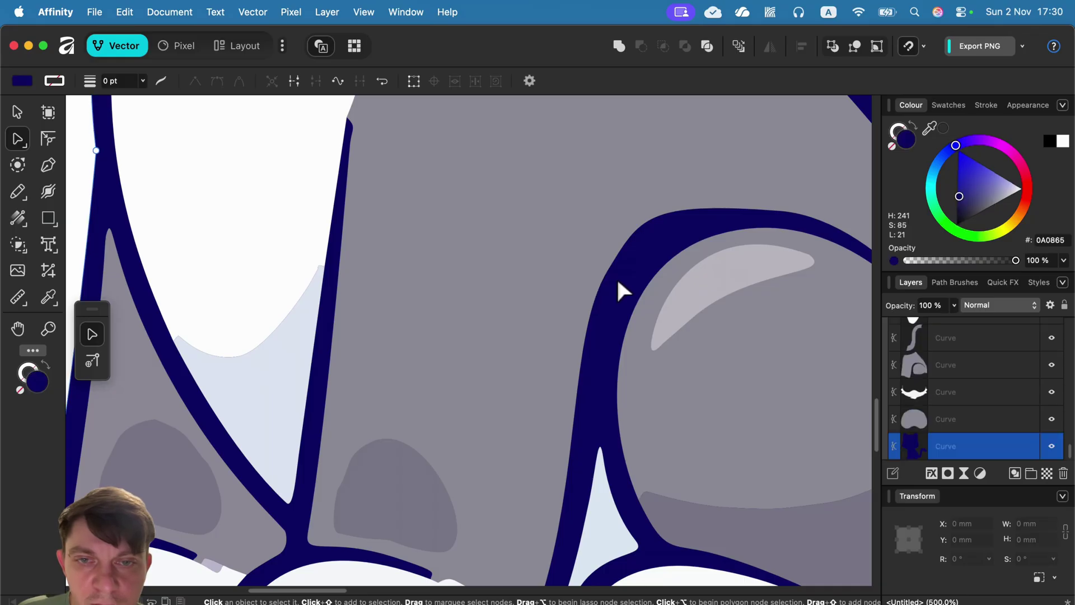
click(550, 268)
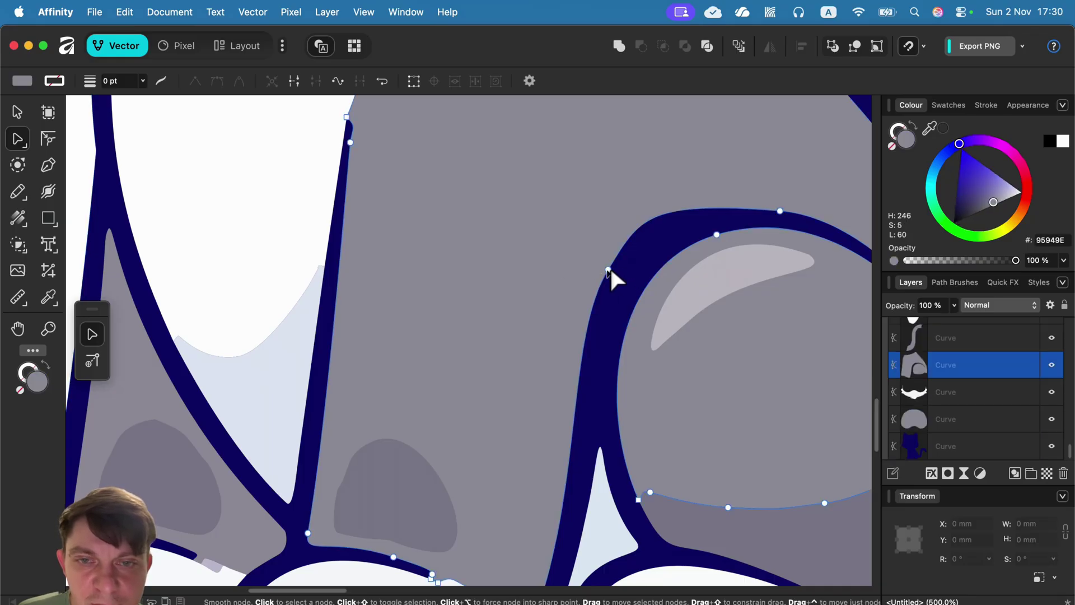
drag(609, 267, 619, 285)
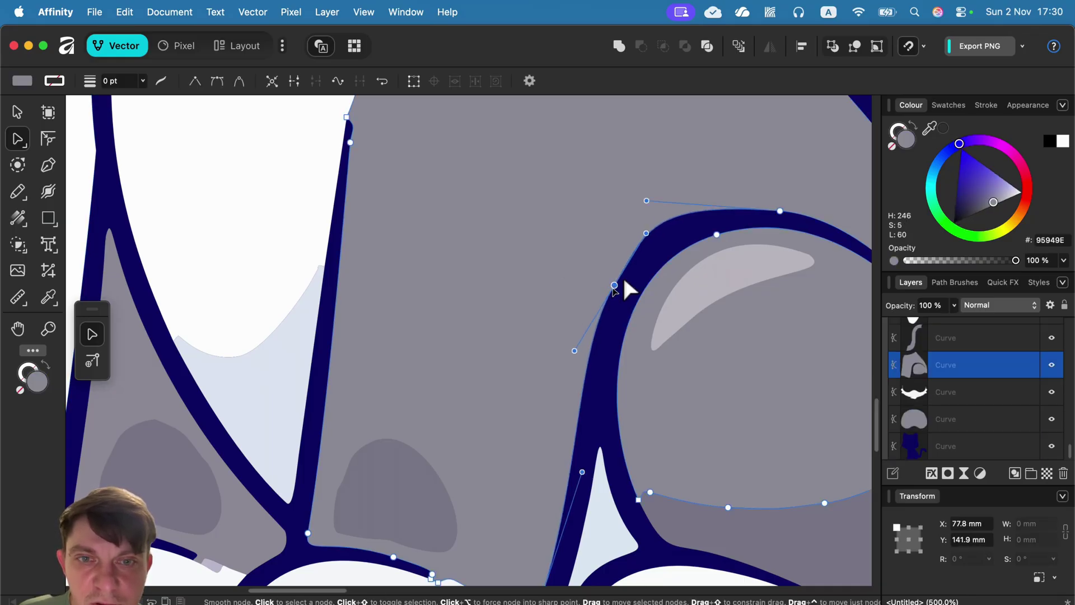
drag(646, 200, 668, 202)
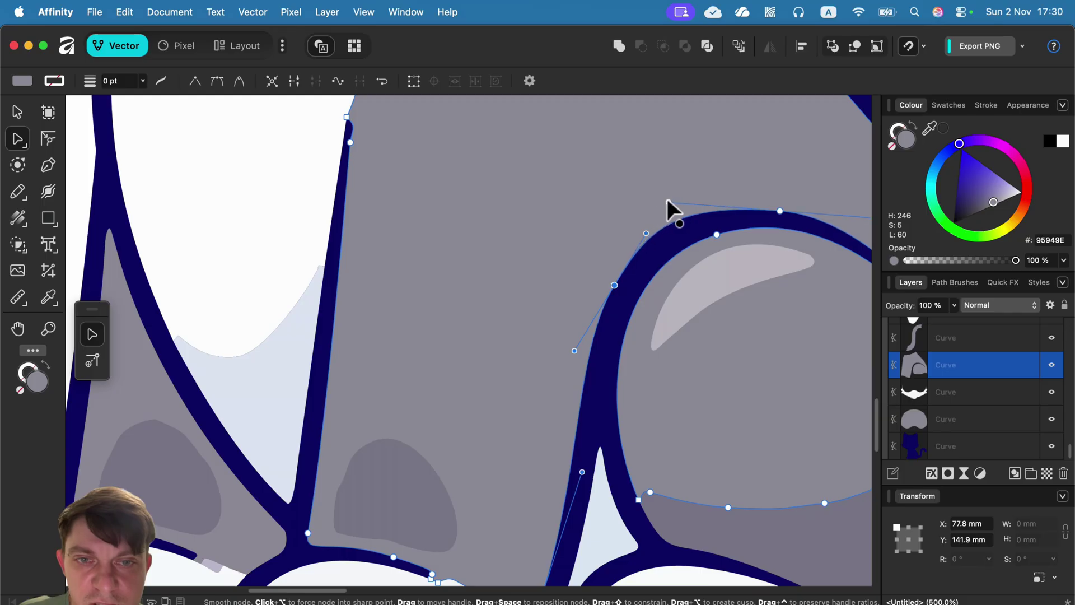
scroll(597, 233, down, 10)
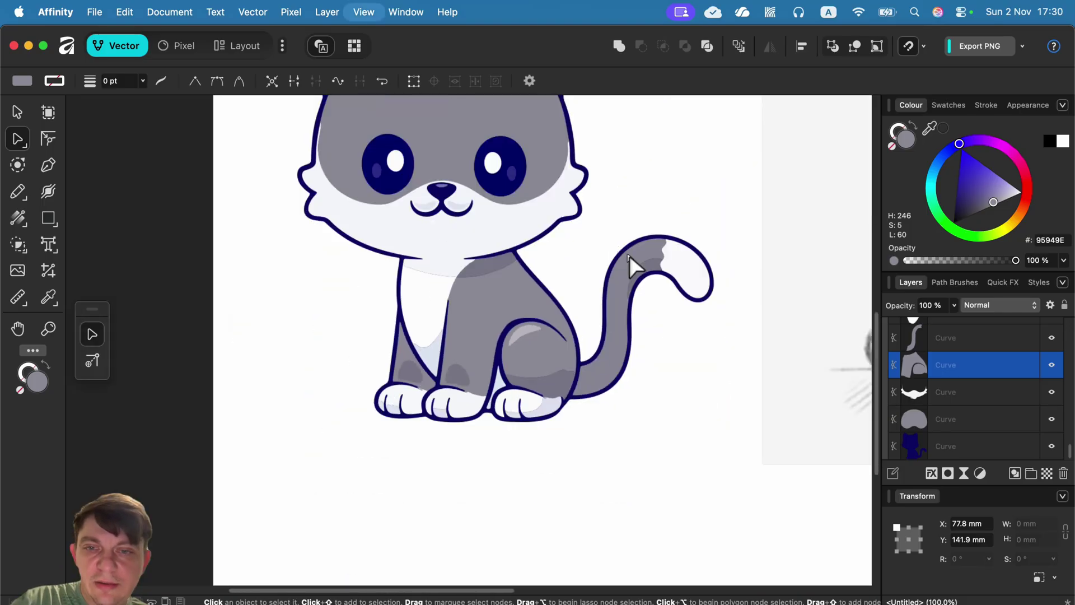
Select all of the traced cat's curves as whole objects
click(17, 112)
click(315, 143)
drag(301, 135, 676, 539)
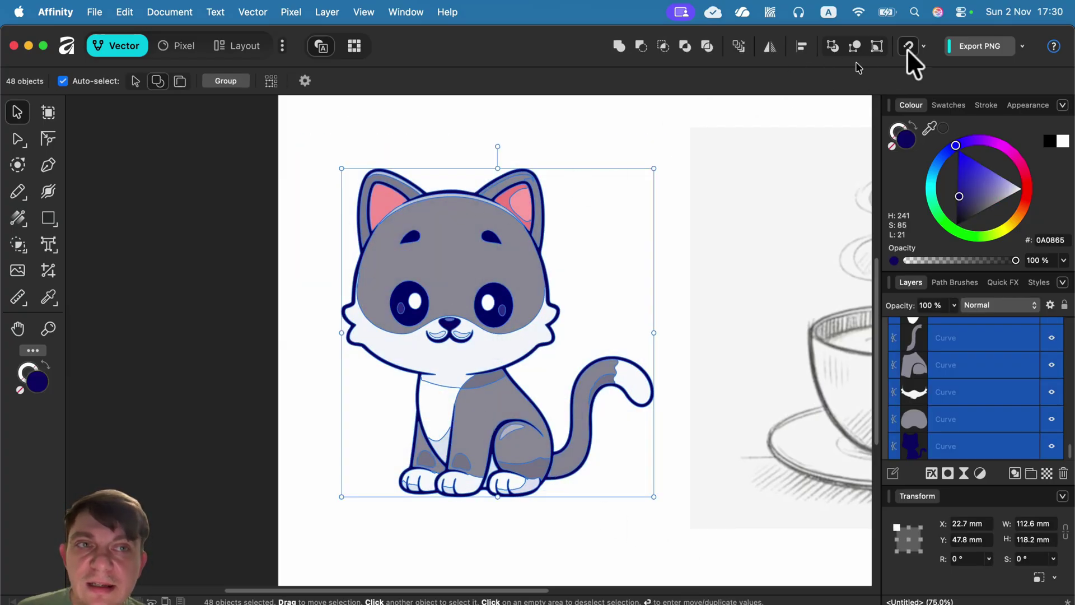
Set the export format for the selected cat artwork to SVG and open the export destination choices
click(1024, 45)
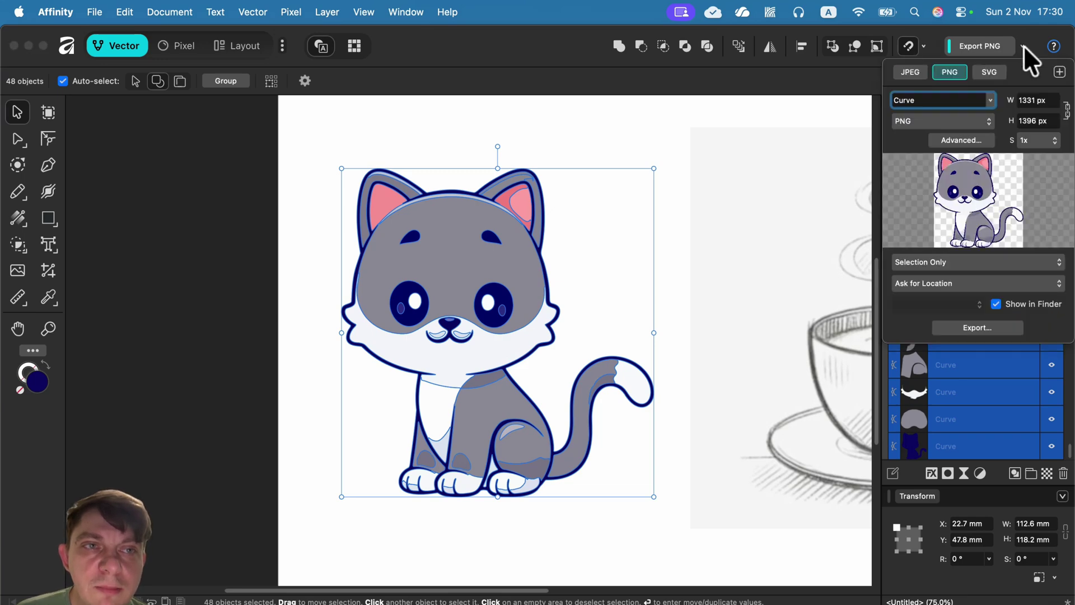
click(990, 71)
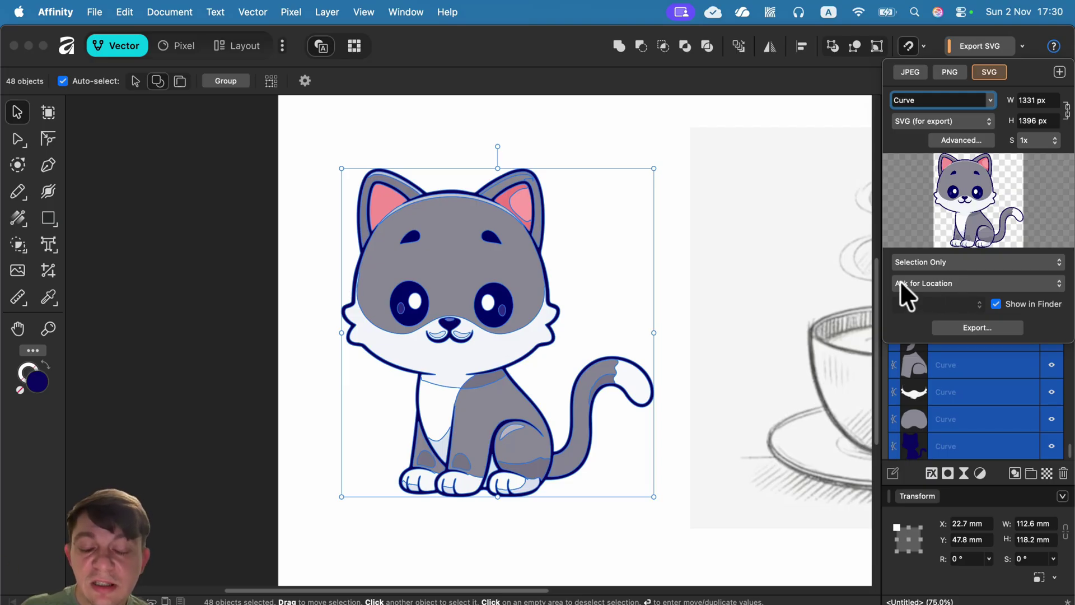
click(982, 280)
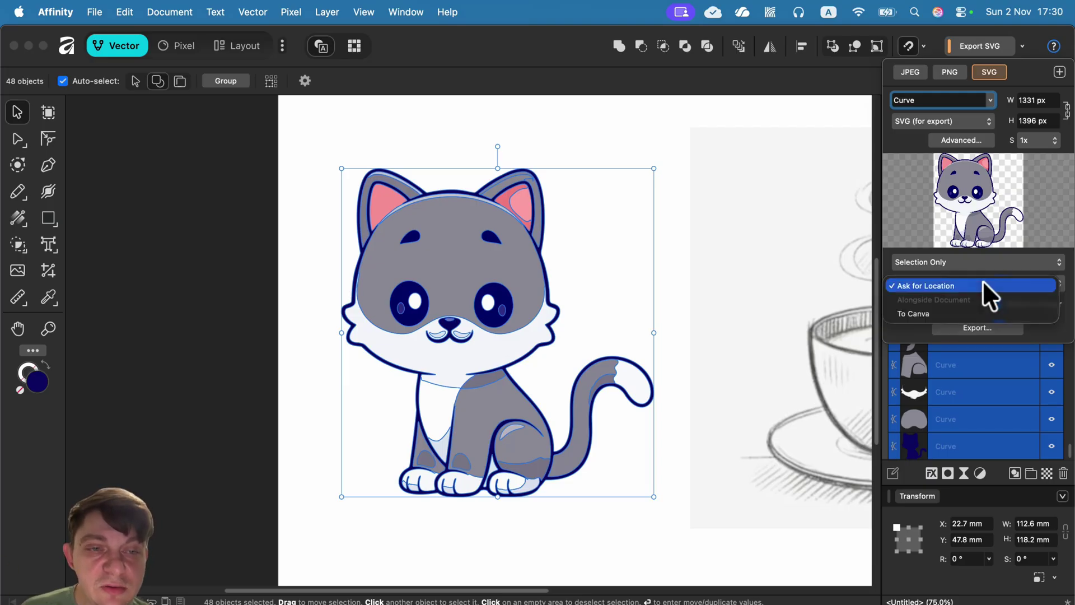
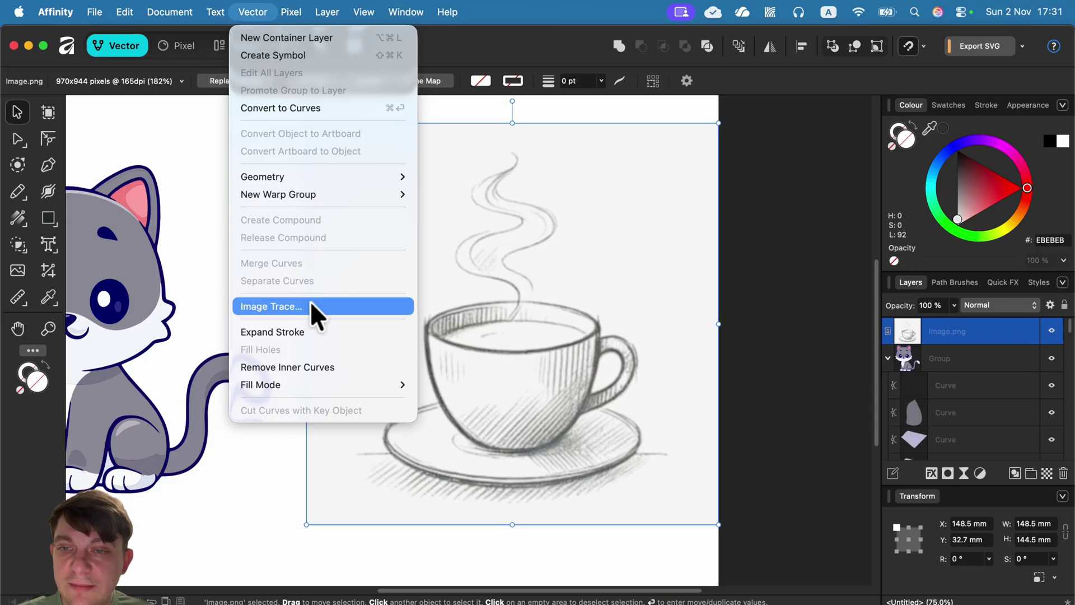
Start an Image Trace of the coffee cup sketch and set edge threshold and curve fitting tolerance together to 75%, then 53%
click(311, 304)
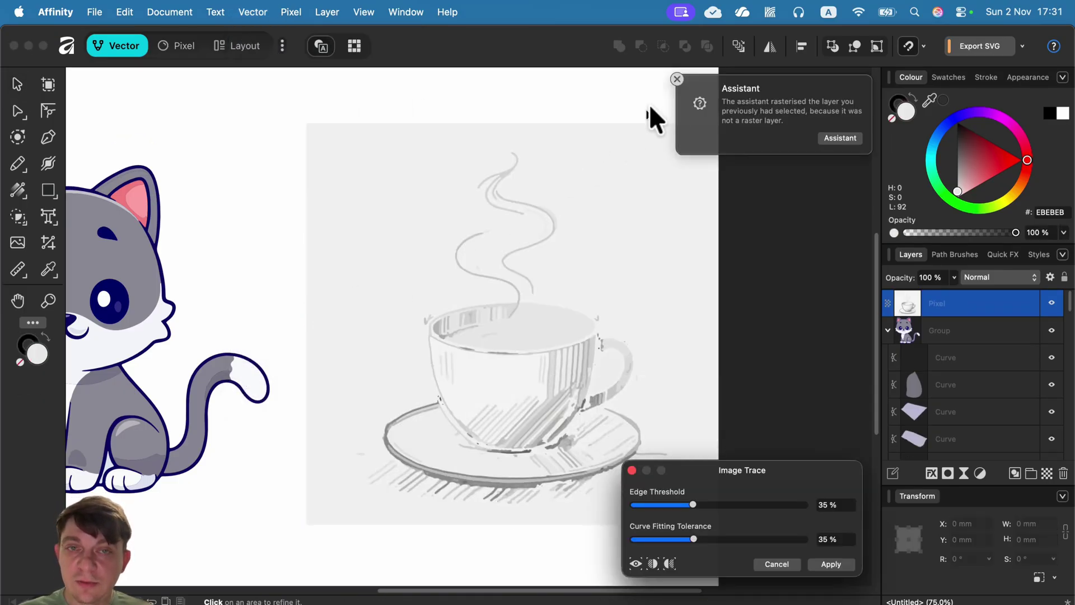
click(677, 78)
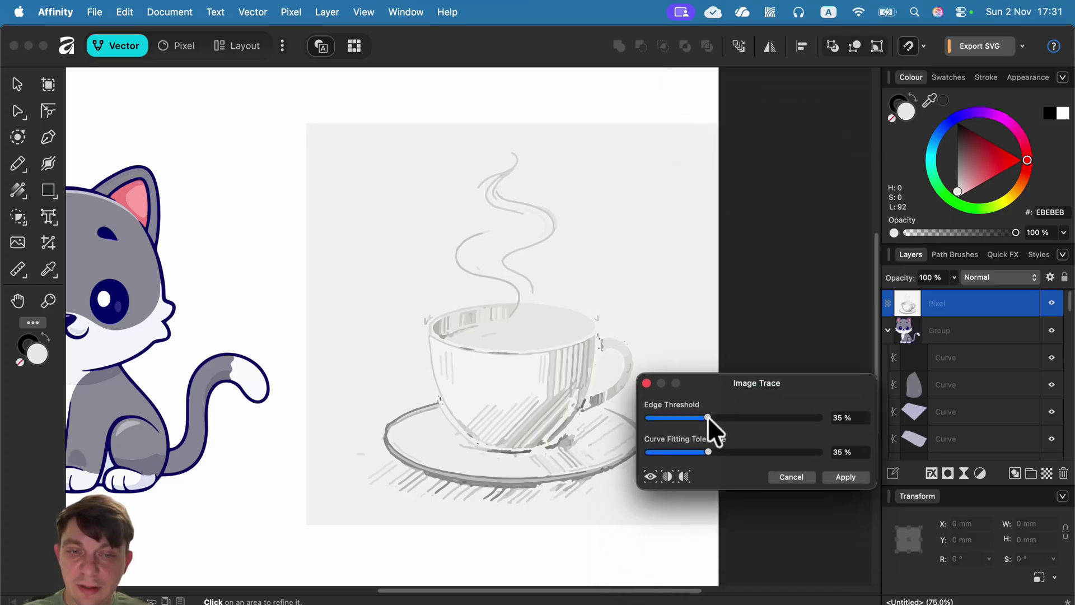
drag(708, 453, 777, 453)
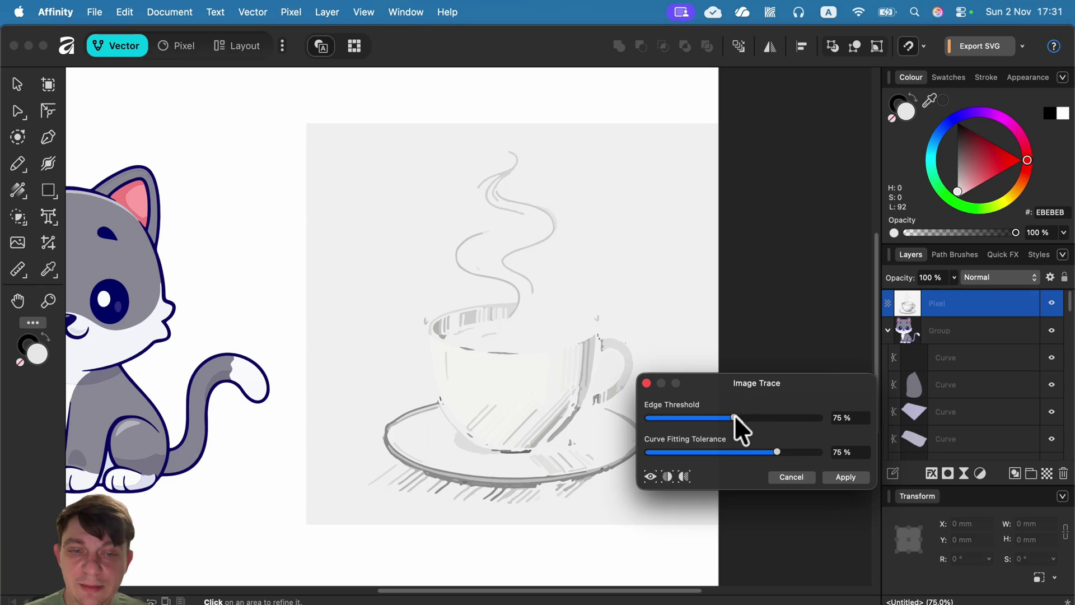
mouse_move(777, 452)
mouse_down()
mouse_move(747, 452)
mouse_move(738, 417)
mouse_up()
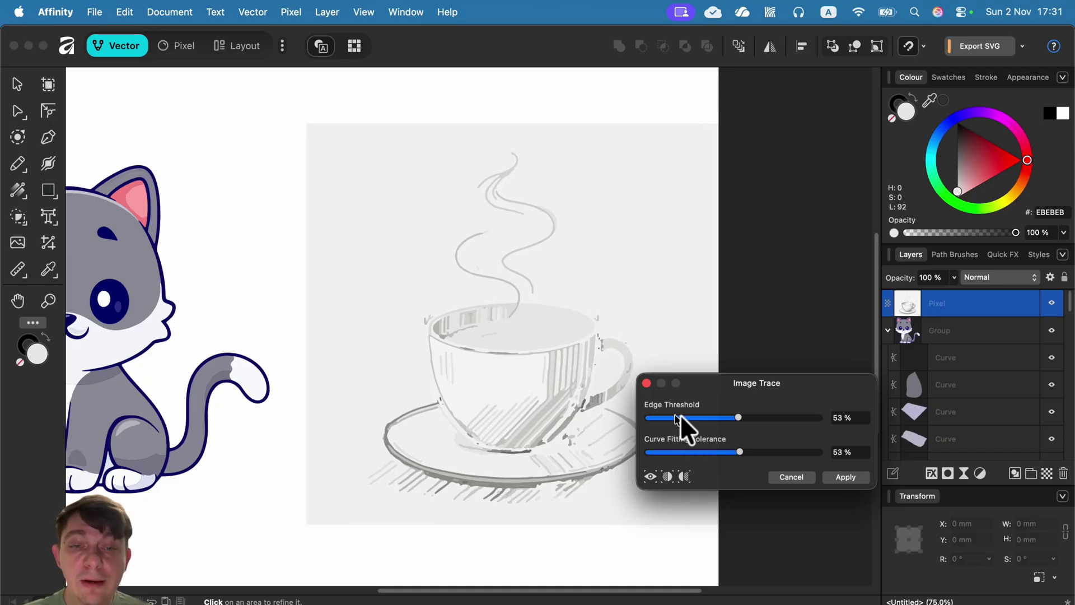
Compare low and high edge thresholds for the cup trace and set the edge threshold to 9%
click(655, 417)
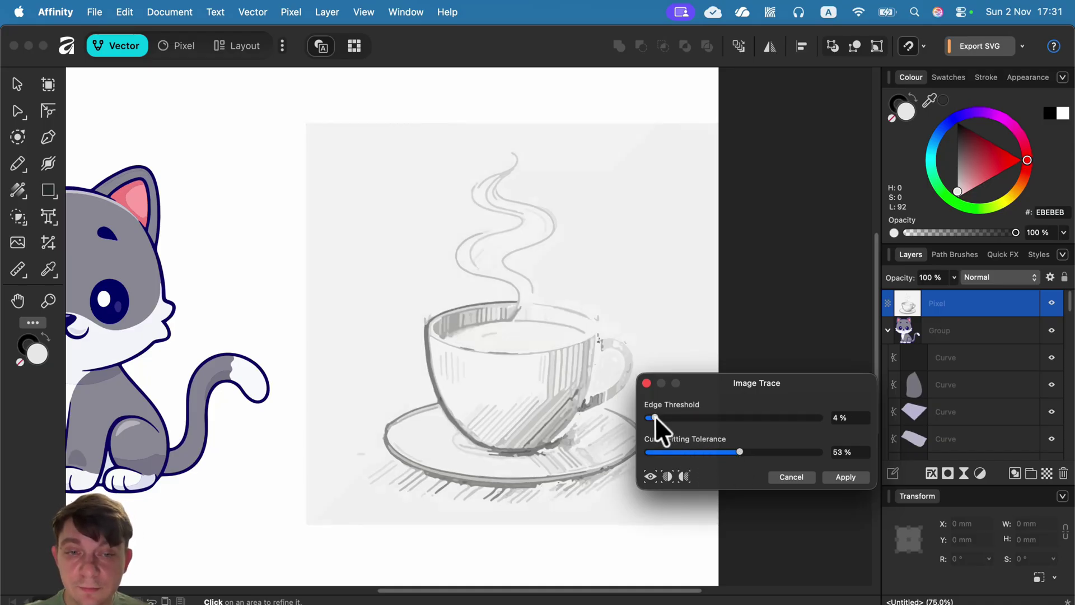
click(805, 418)
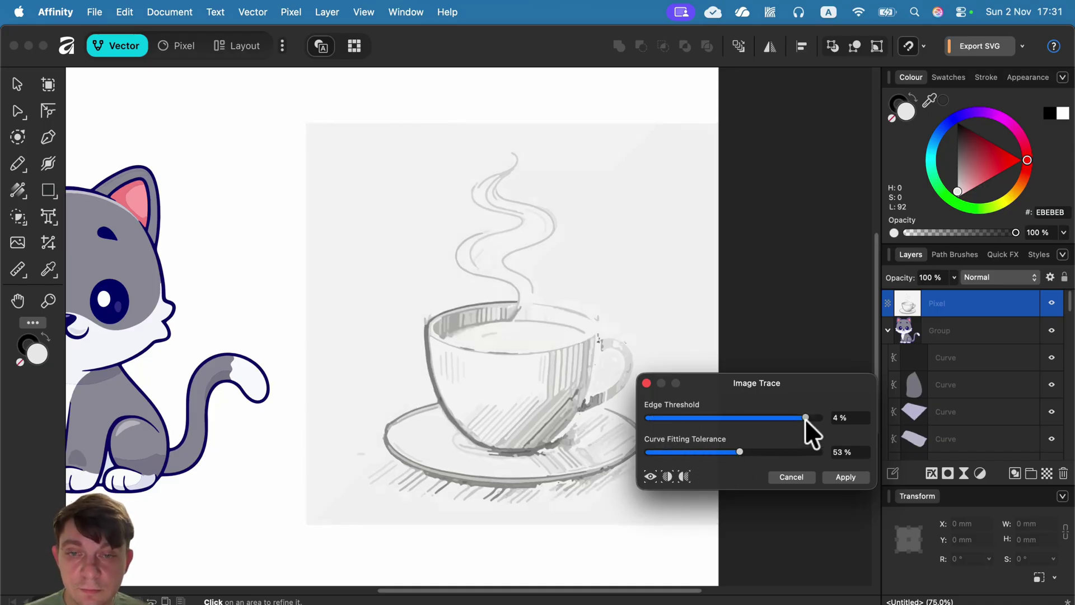
click(656, 417)
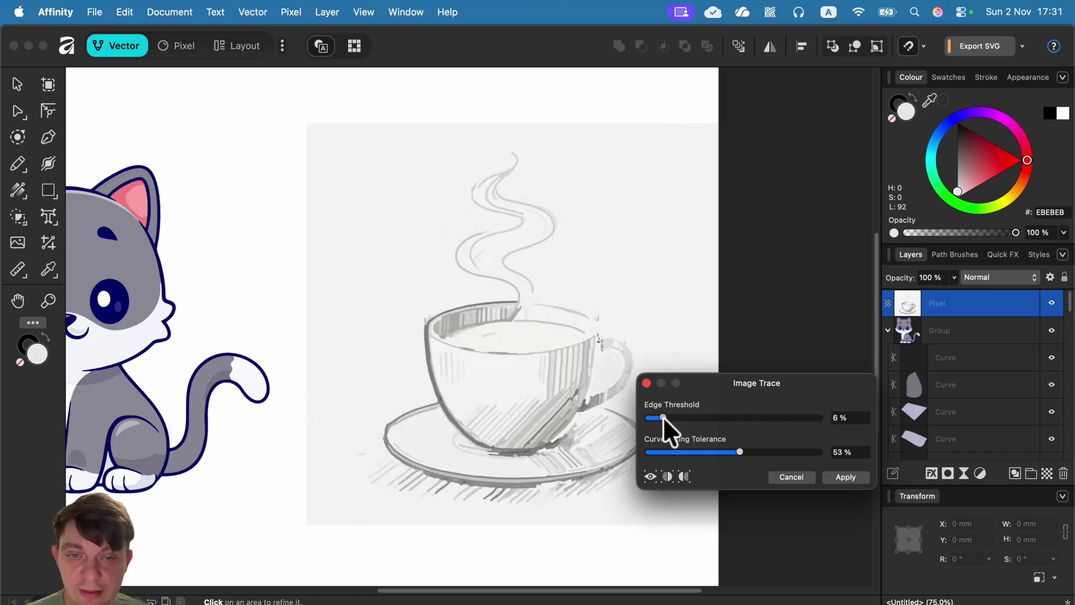
Compare high and low curve fitting tolerances, set the tolerance to 56%, and apply the cup trace
click(811, 451)
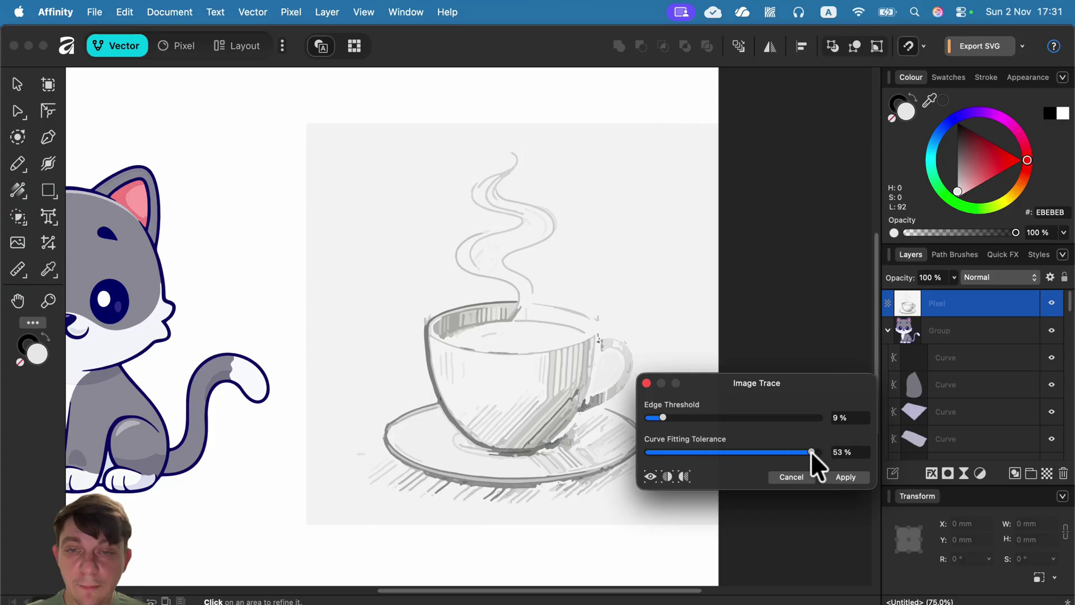
click(660, 451)
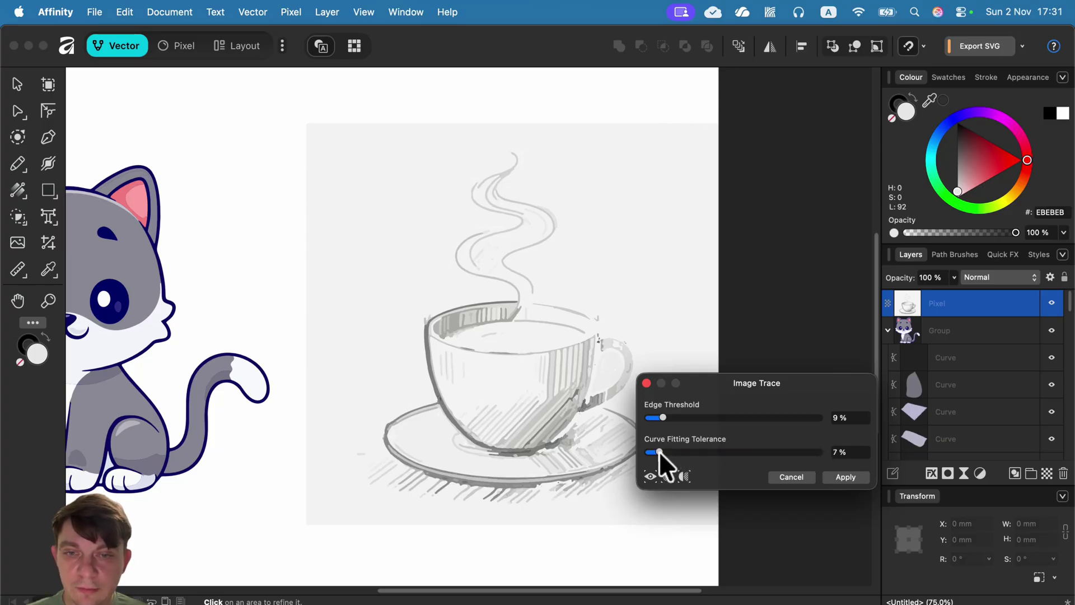
click(742, 452)
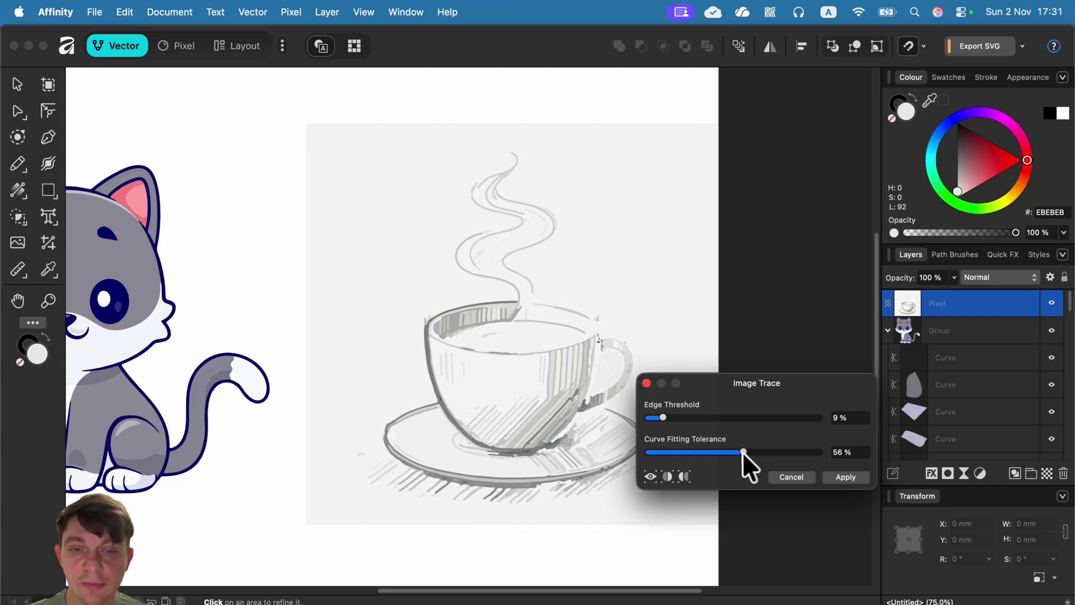
click(845, 477)
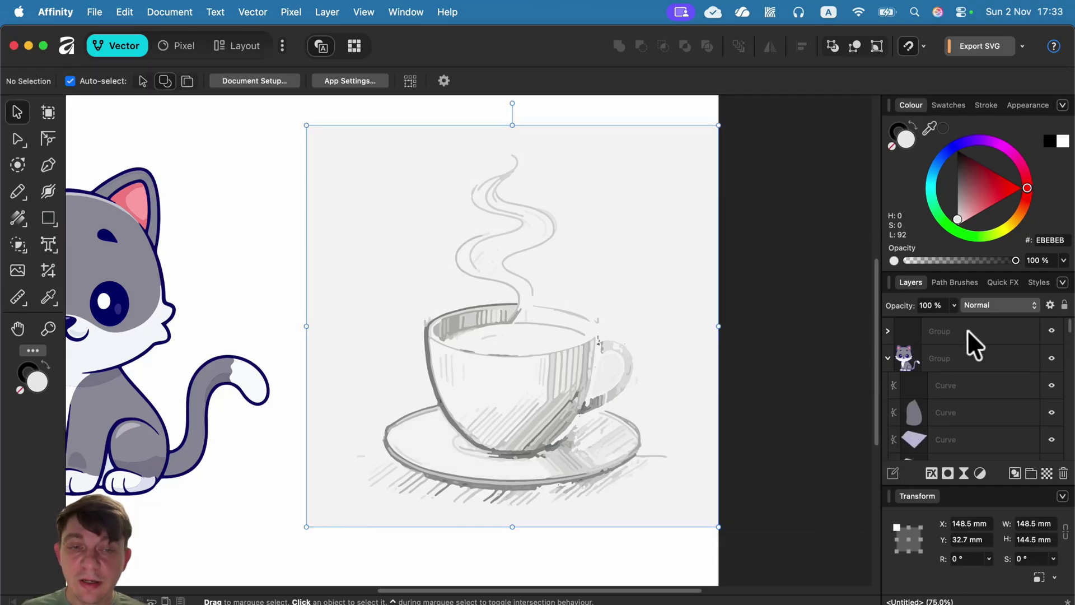
Collapse the cat's layer group and ungroup the traced coffee cup into separate curves
click(889, 358)
click(968, 330)
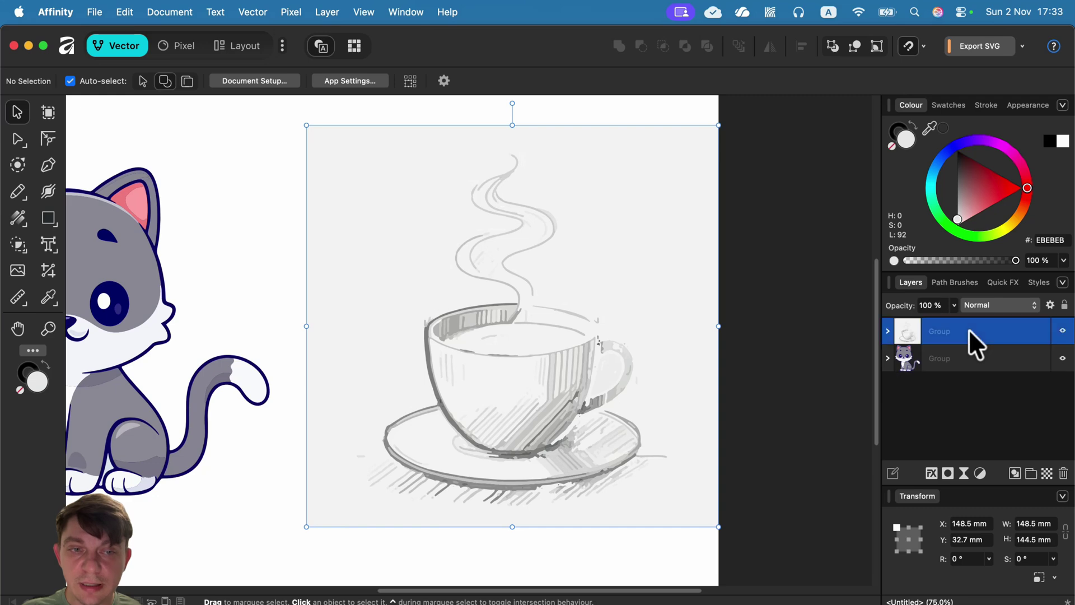
click(888, 330)
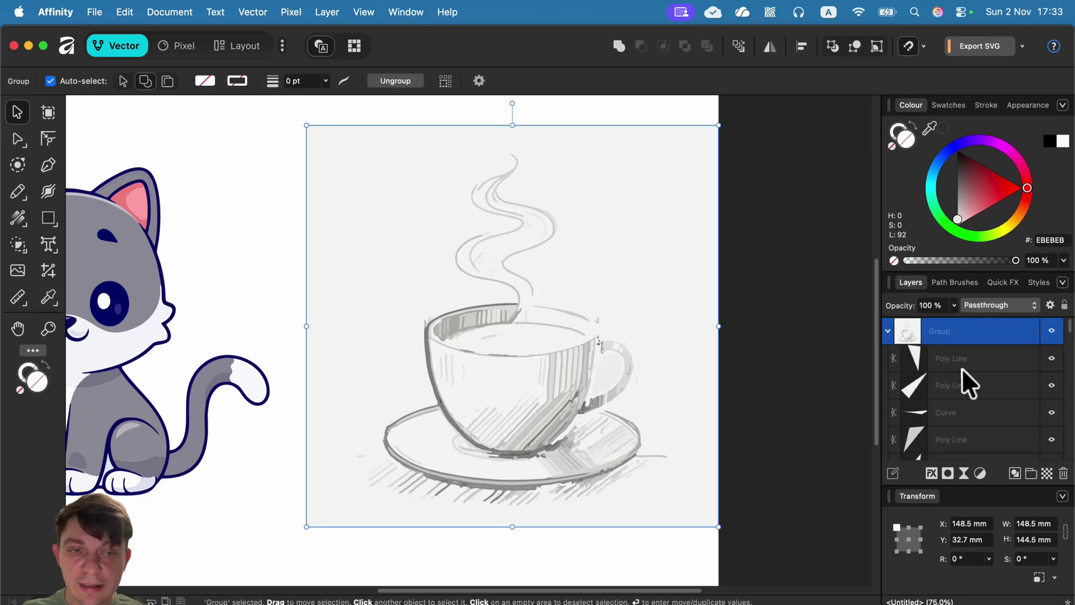
key(a)
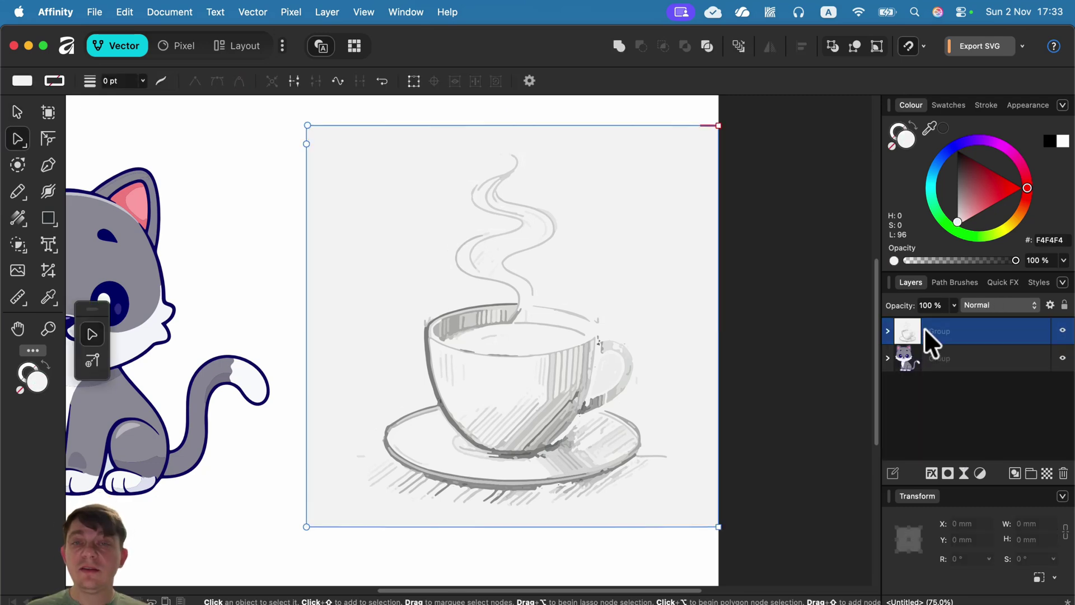
right_click(970, 331)
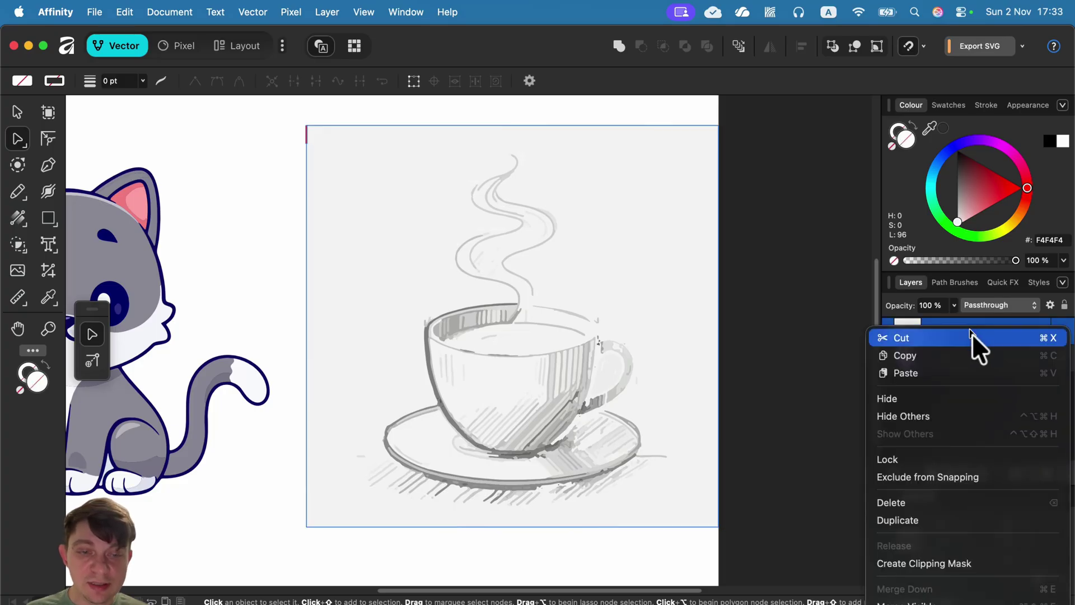
scroll(1017, 458, down, 5)
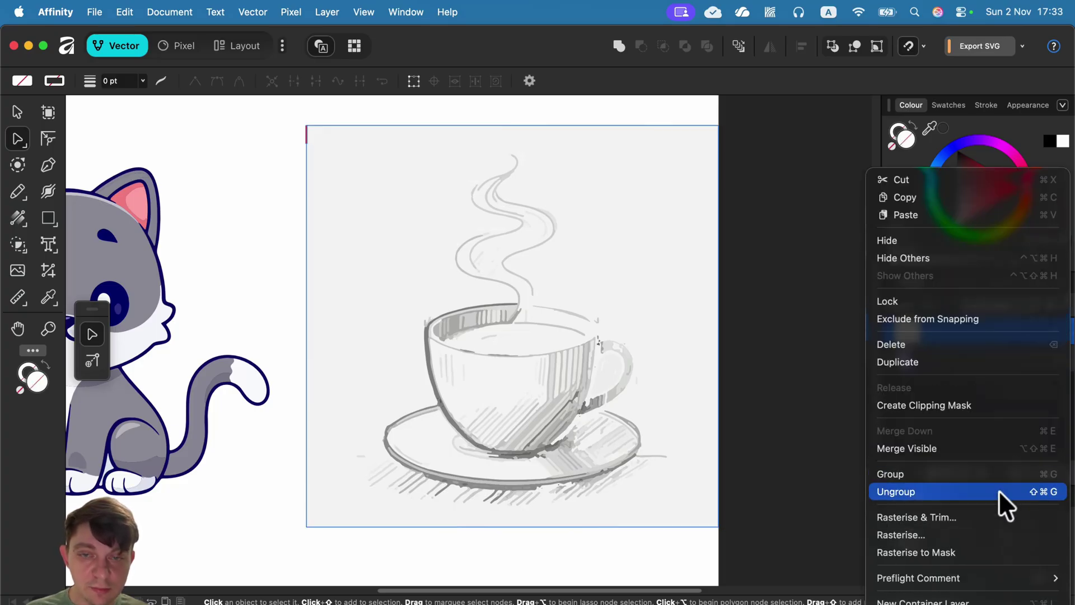
click(999, 489)
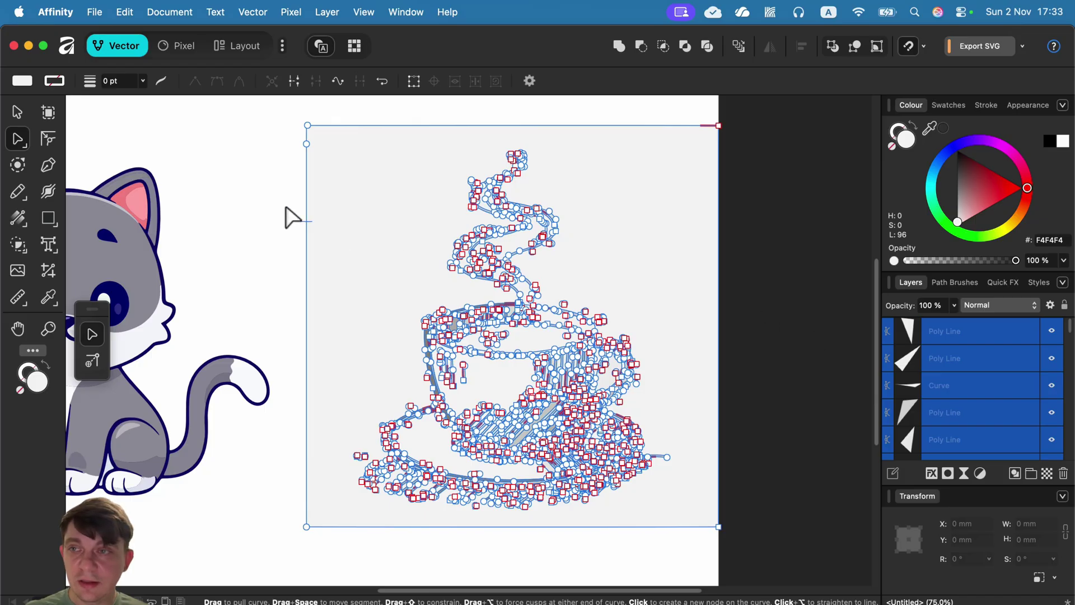
Examine the nodes across the ungrouped coffee cup curves by selecting them together, and clear the selection
click(271, 178)
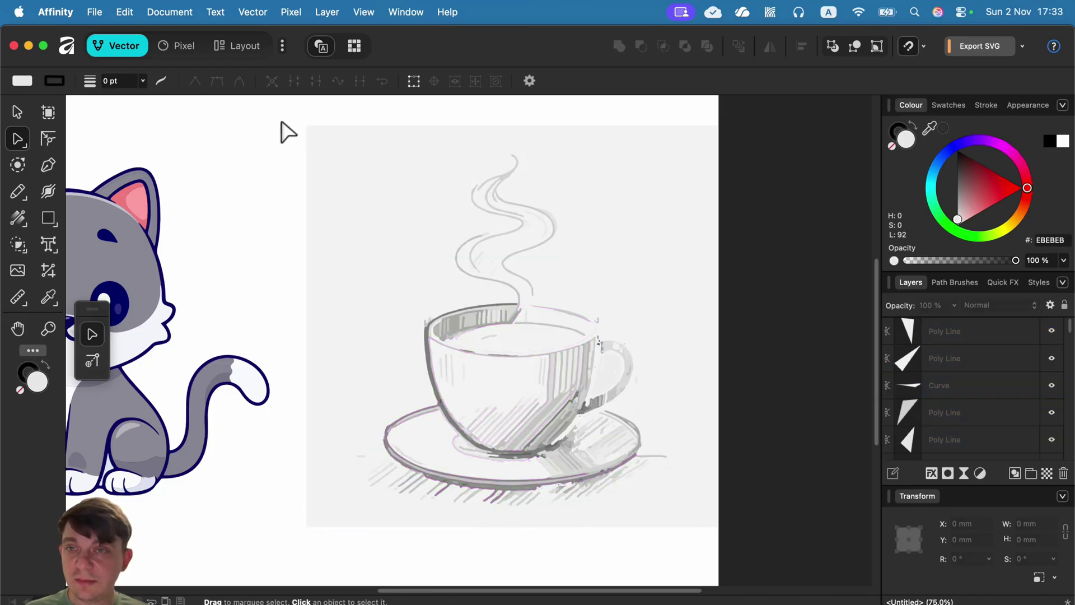
drag(282, 122, 812, 563)
click(246, 228)
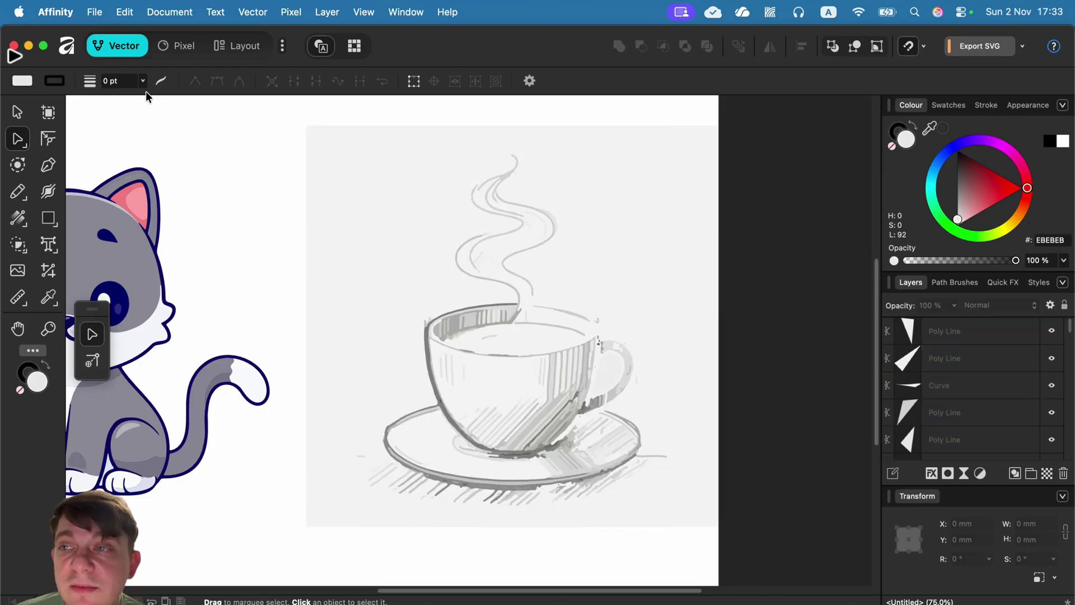
click(17, 112)
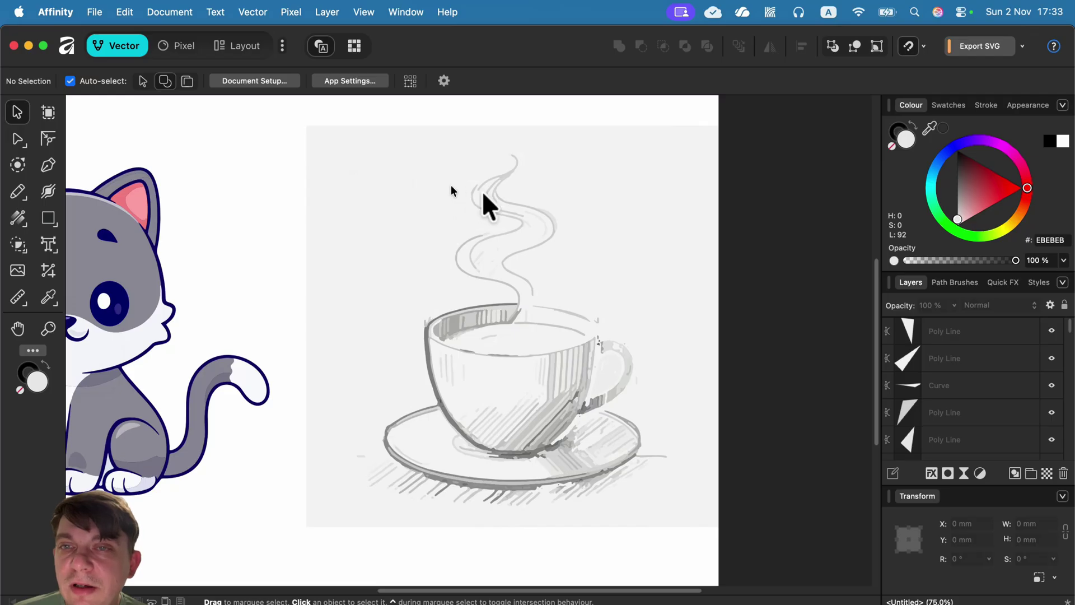
click(577, 347)
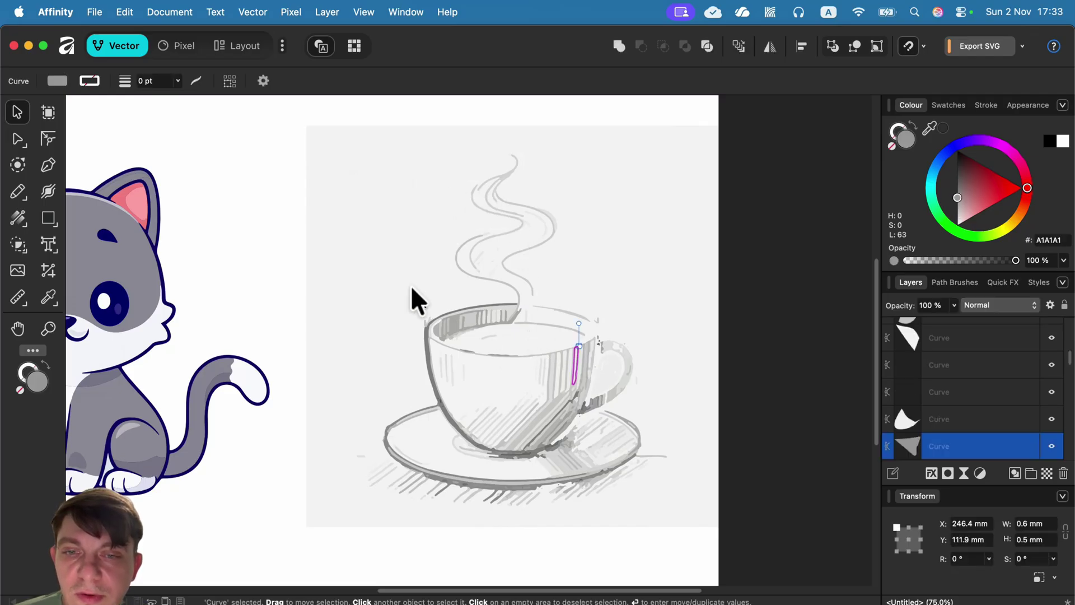
mouse_move(261, 148)
mouse_down()
mouse_move(486, 264)
mouse_move(772, 507)
mouse_up()
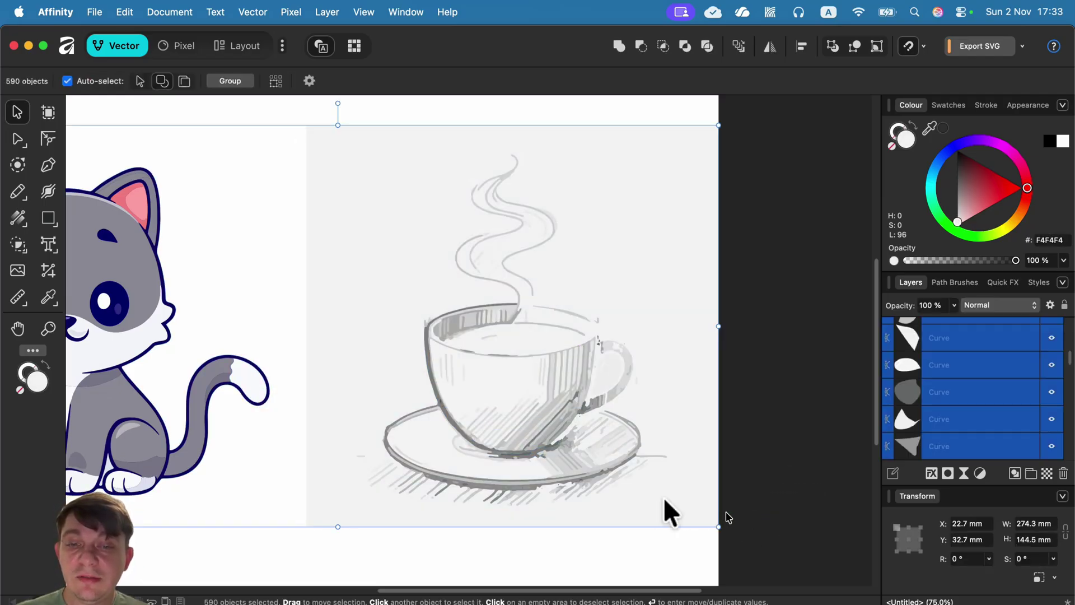
click(253, 4)
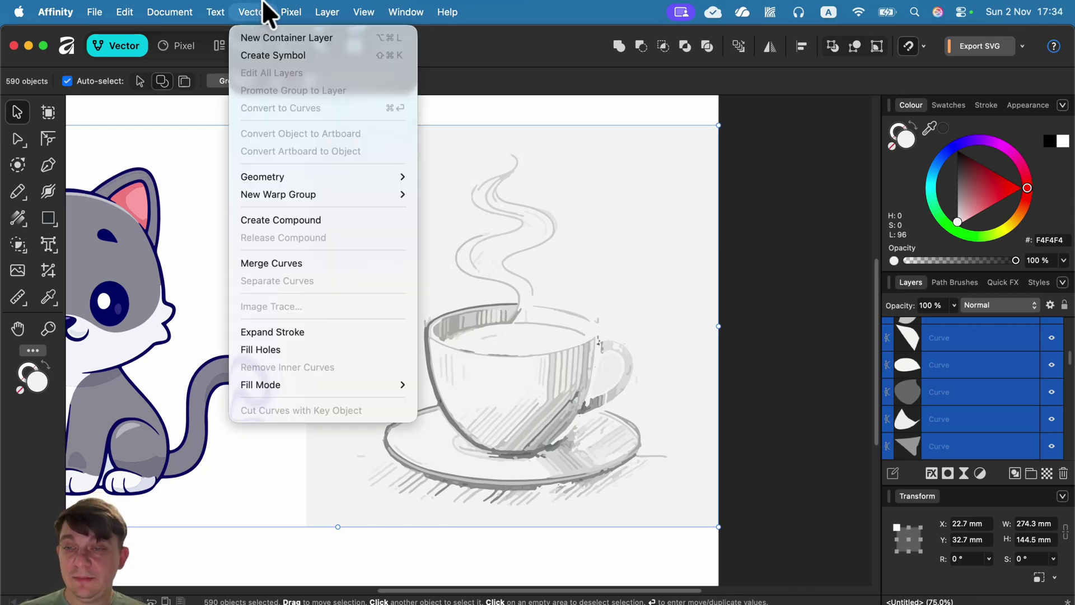
key(Escape)
Recolour the coffee cup's square background shape to dark grey 626262 to check the strokes over it, and delete the shape
click(359, 153)
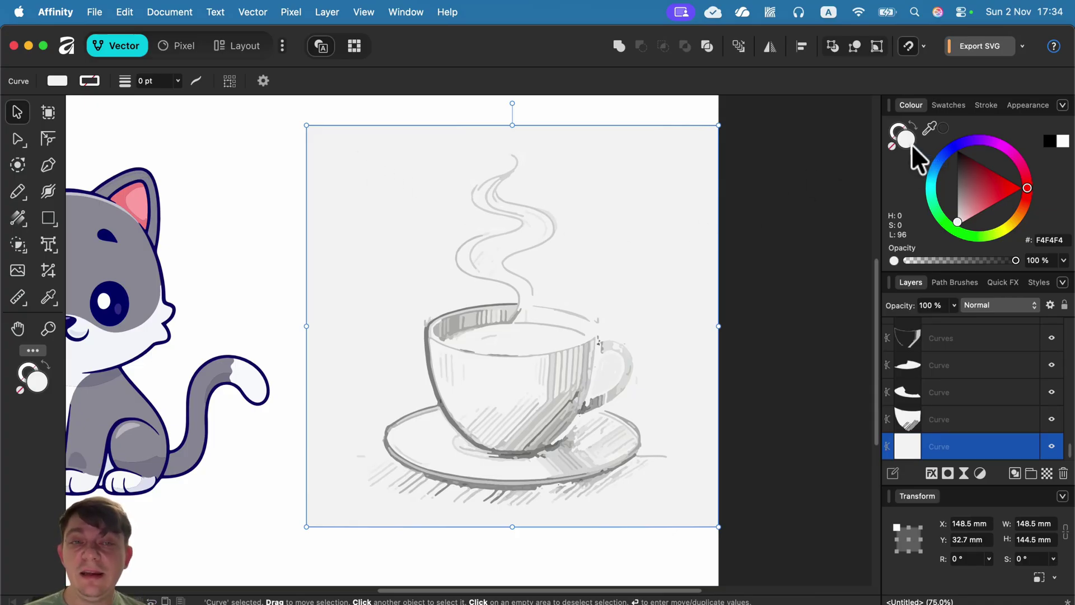
click(983, 426)
click(976, 449)
drag(979, 190, 921, 179)
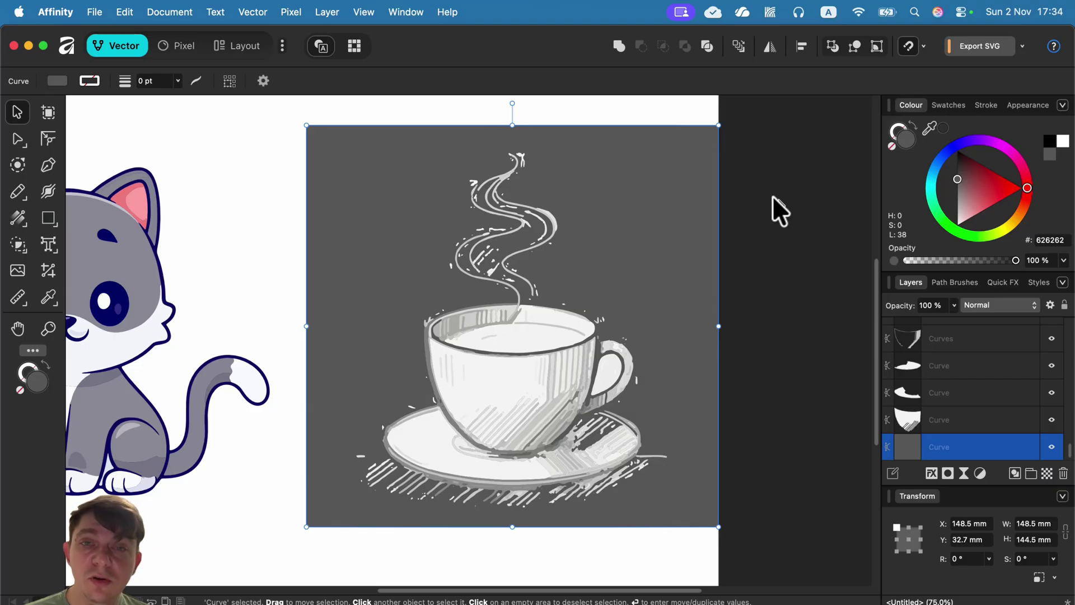
drag(643, 176, 594, 203)
key(BackSpace)
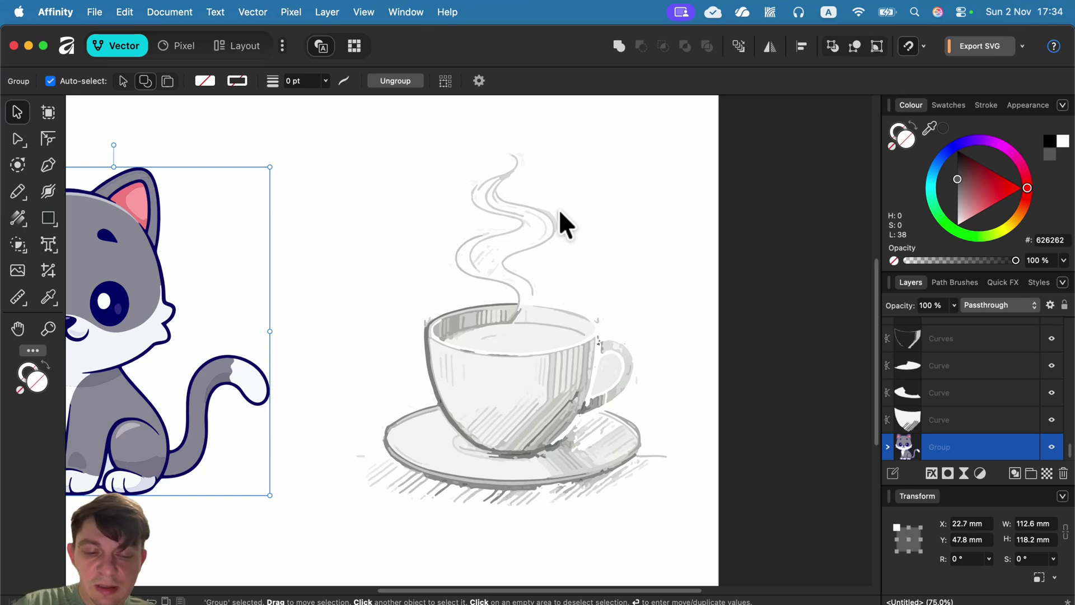
Reshape the upper end of the leftmost steam curve above the cup by moving its nodes to form a kink, and deselect it
scroll(559, 209, up, 6)
scroll(510, 343, up, 3)
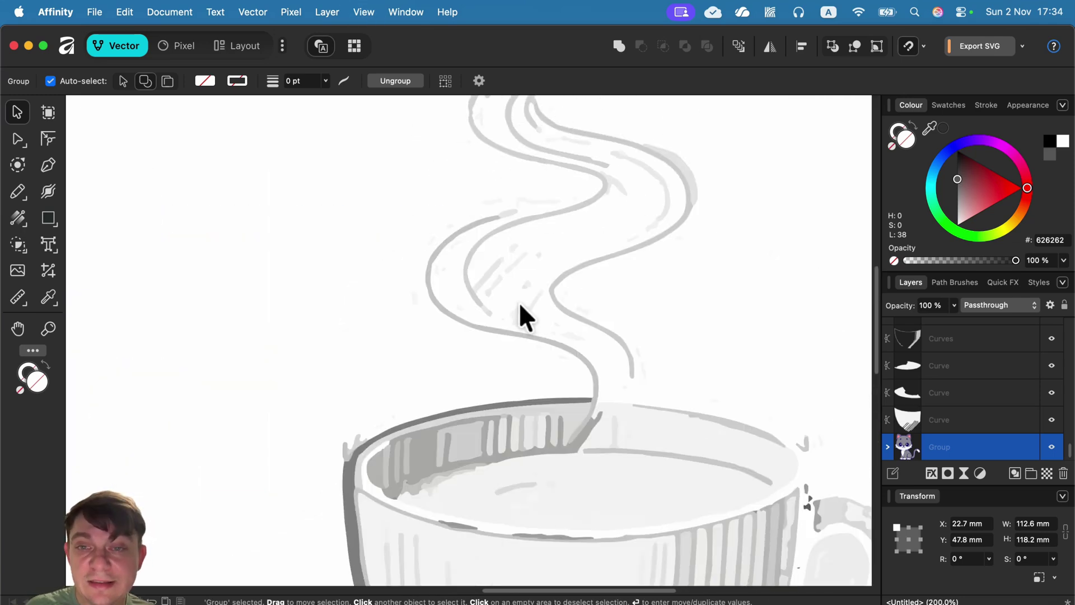
scroll(521, 305, up, 4)
click(456, 341)
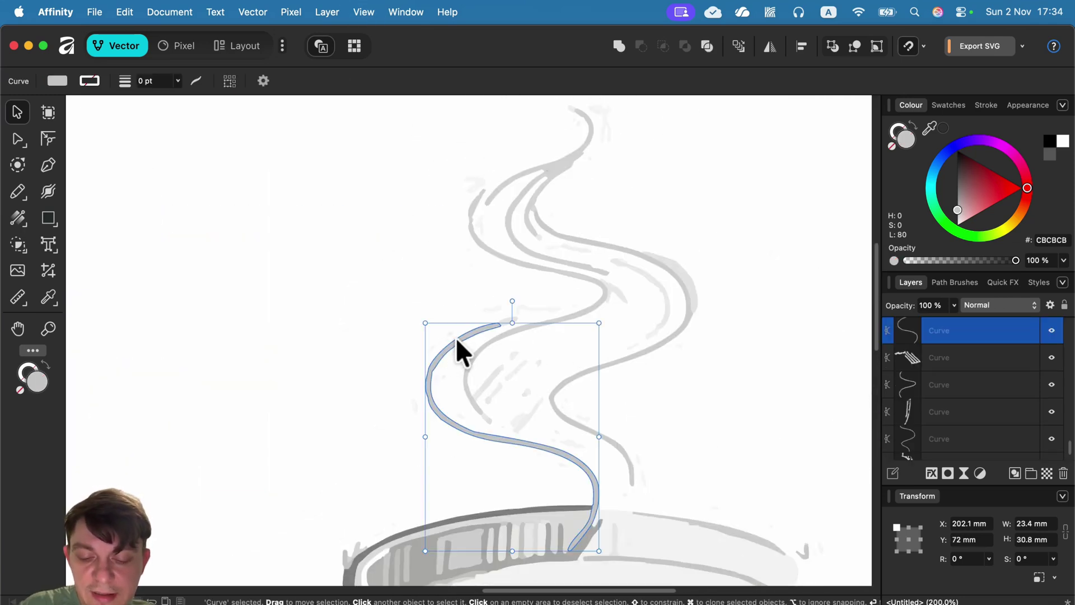
key(super+equal)
key(super+equal)
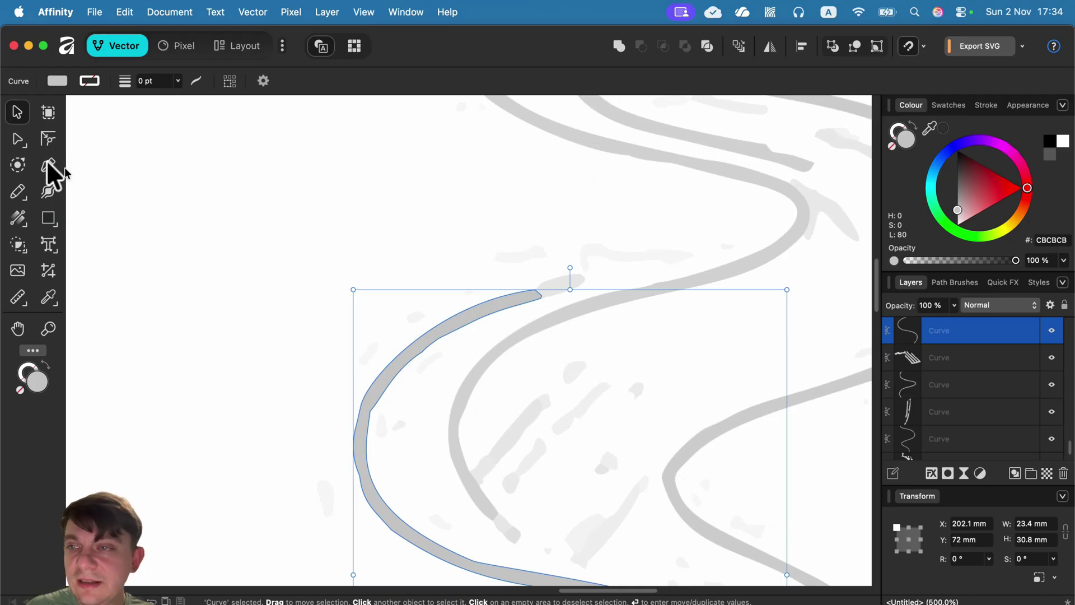
click(17, 140)
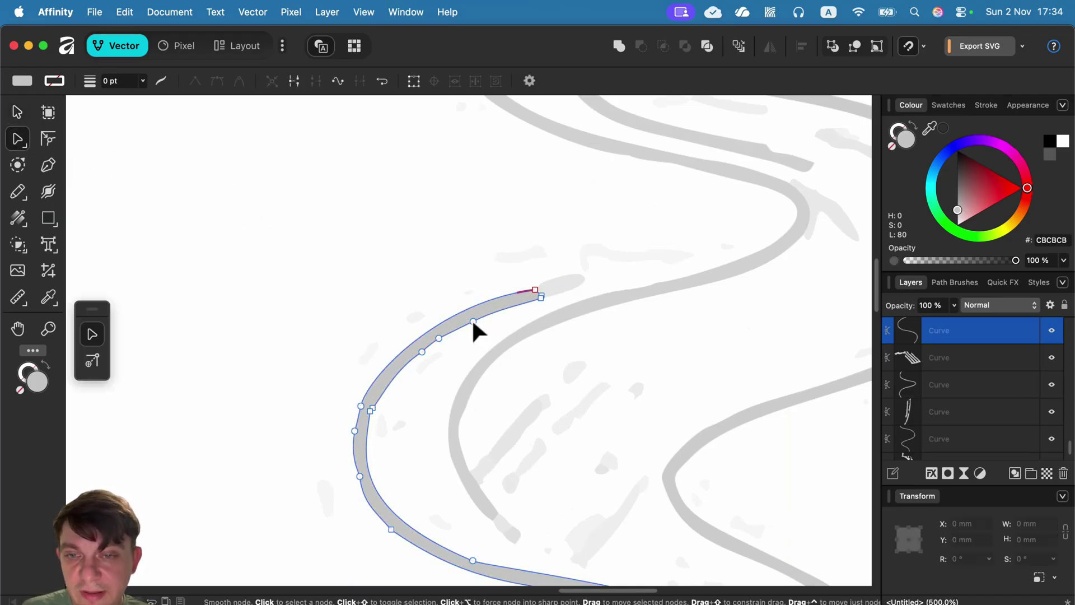
drag(473, 323, 513, 358)
drag(473, 308, 442, 333)
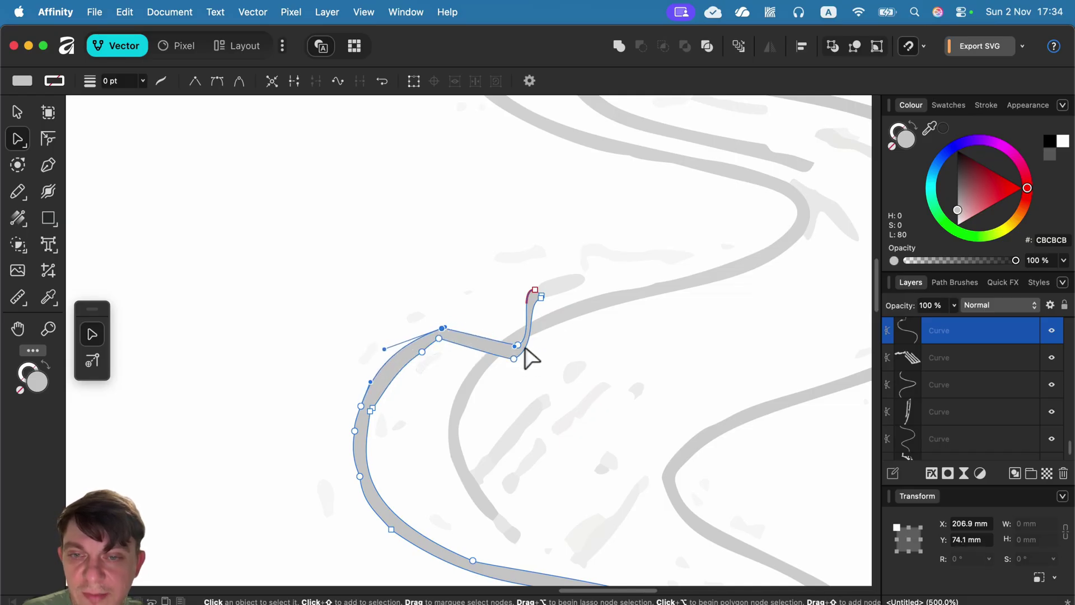
drag(515, 346, 475, 347)
click(442, 353)
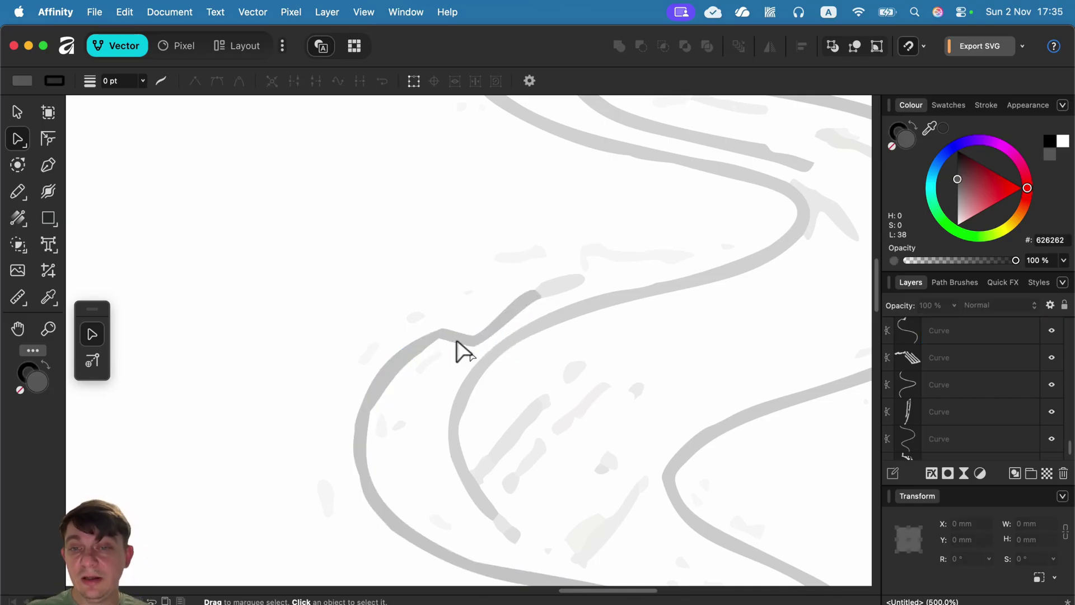
scroll(384, 446, down, 5)
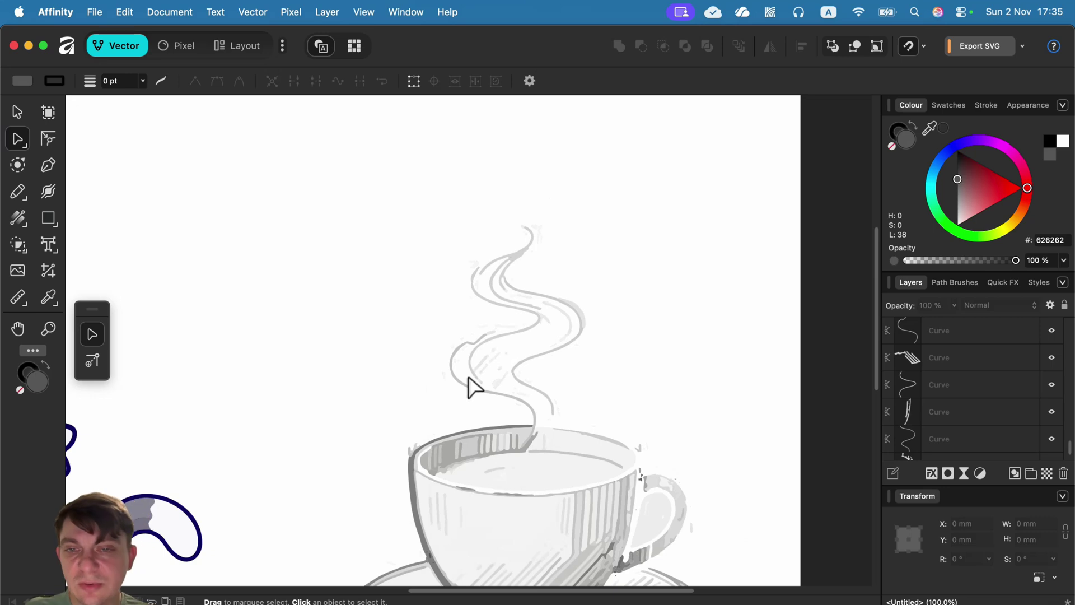
scroll(480, 405, down, 3)
scroll(485, 405, down, 5)
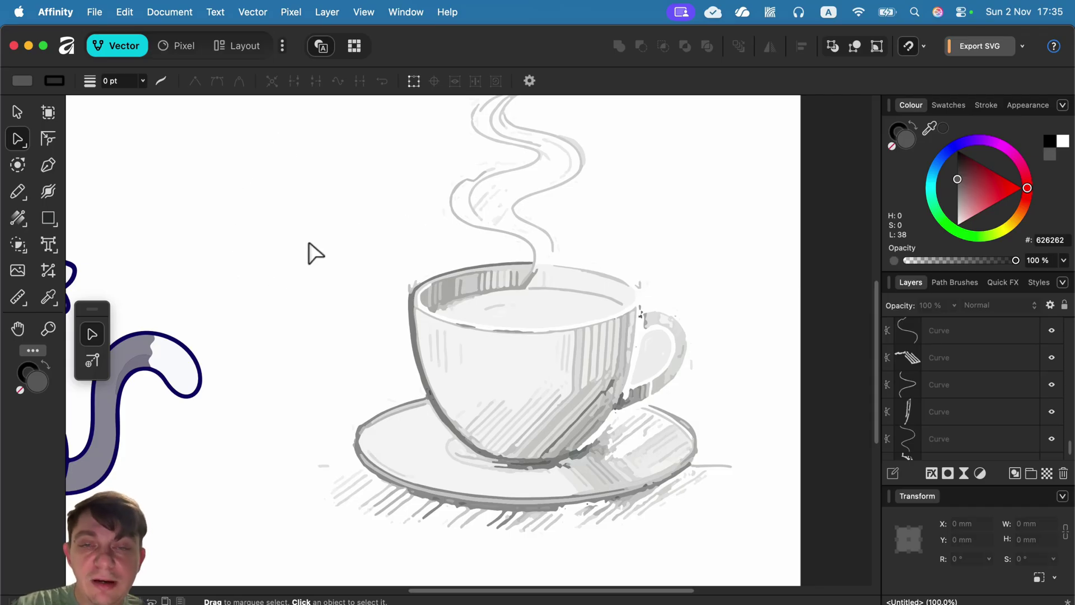
key(super+0)
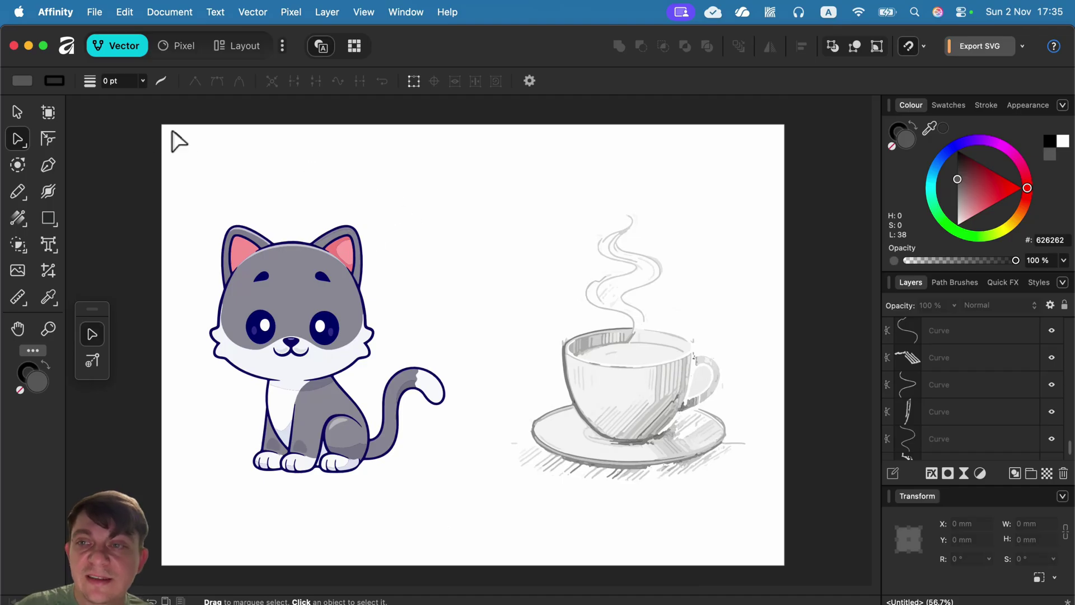